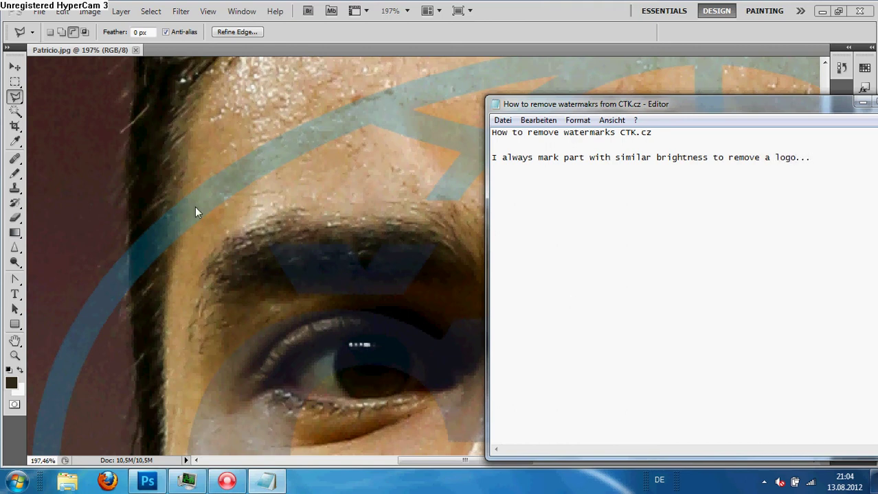
# Return to Photoshop and apply a midtone Color Balance of +85, 0, -48 to the selected watermark arc across the temple and forehead.
pyautogui.click(143, 197)
pyautogui.click(89, 11)
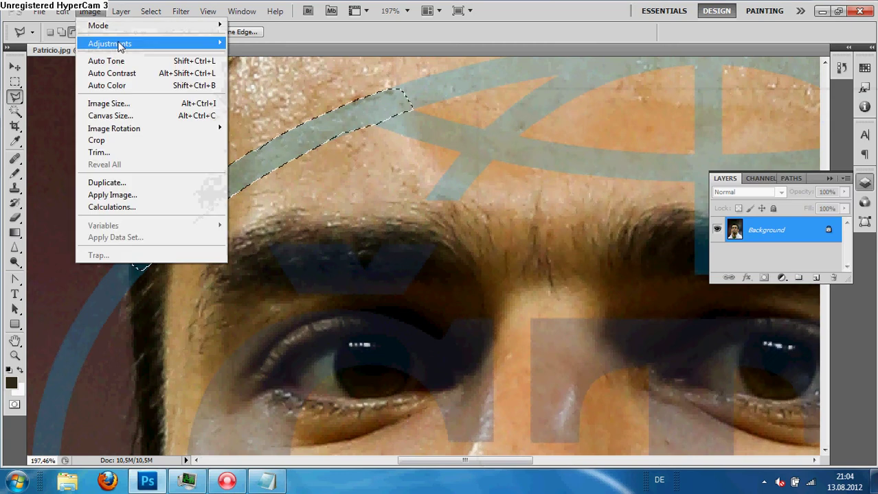
pyautogui.moveTo(120, 46)
pyautogui.click(275, 121)
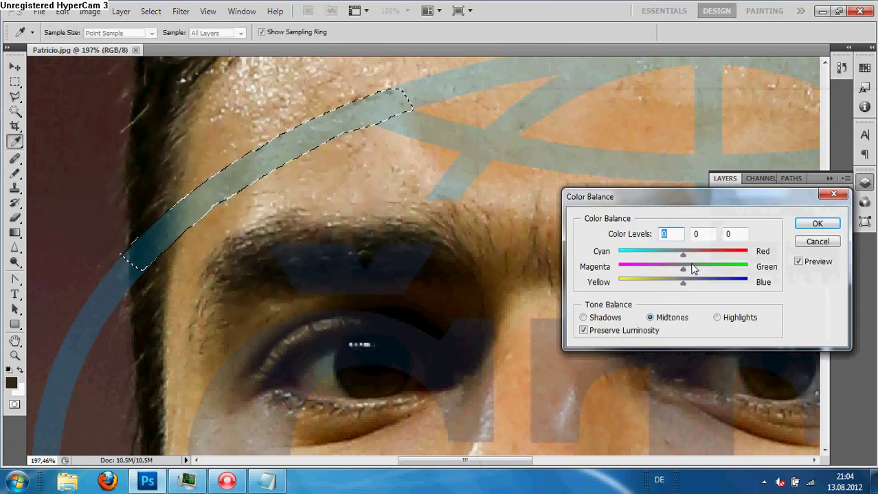
pyautogui.moveTo(682, 255); pyautogui.dragTo(728, 258)
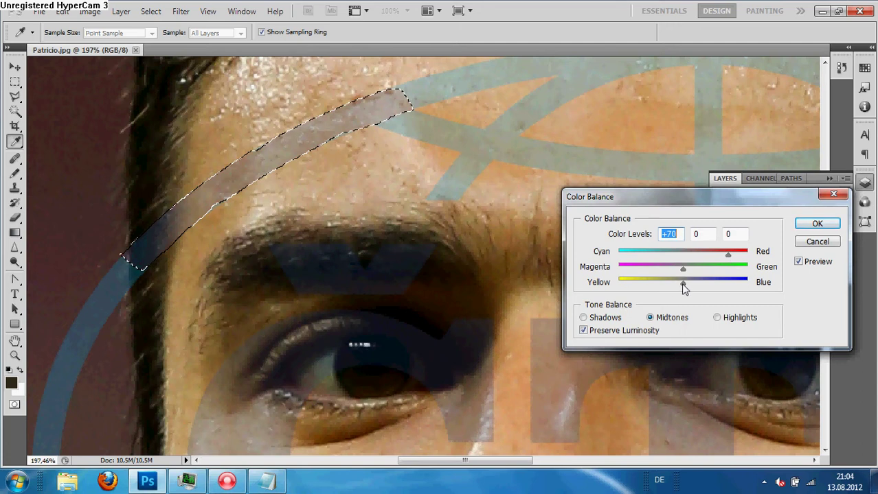
pyautogui.moveTo(682, 285); pyautogui.dragTo(649, 294)
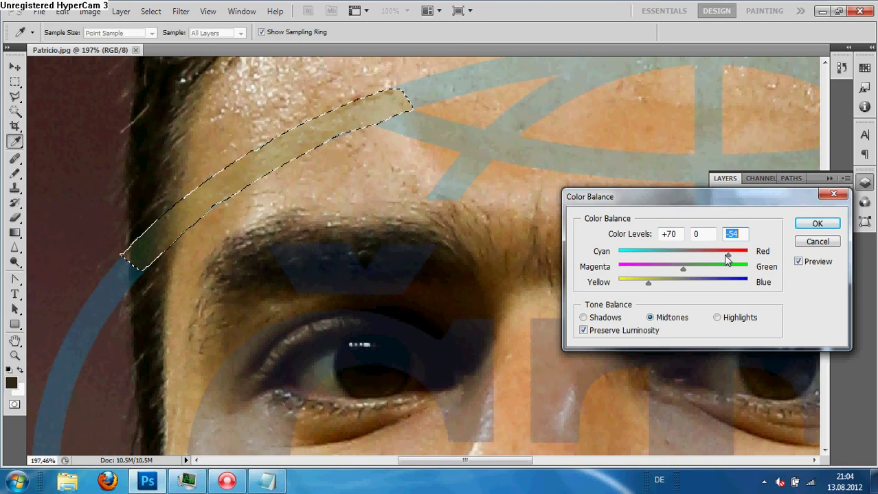
pyautogui.moveTo(727, 257)
pyautogui.mouseDown()
pyautogui.moveTo(719, 258)
pyautogui.moveTo(732, 269)
pyautogui.mouseUp()
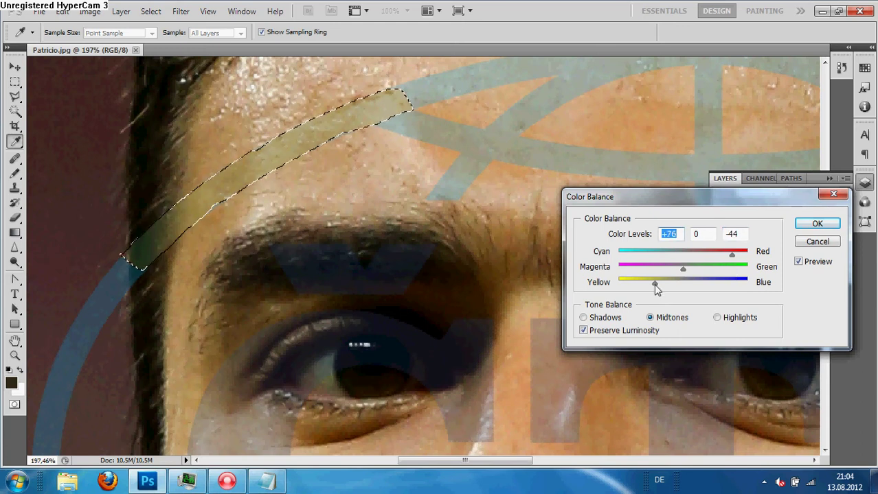
pyautogui.moveTo(653, 284); pyautogui.dragTo(651, 285)
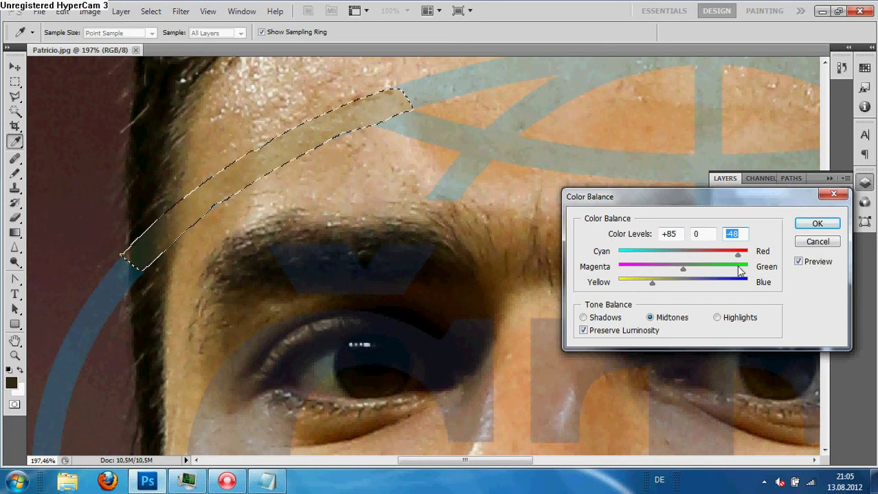
pyautogui.click(817, 224)
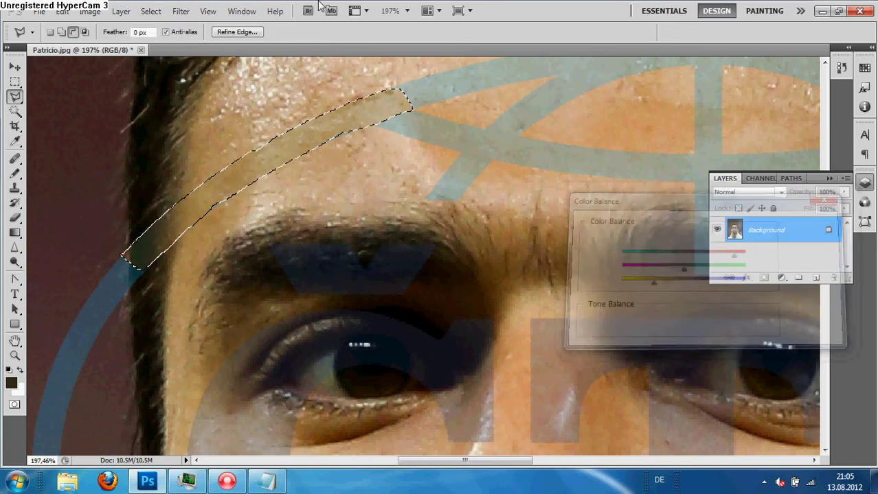
# Brighten the selected watermark arc with Levels, setting the white input level to 241, and deselect it.
pyautogui.click(95, 15)
pyautogui.moveTo(120, 39)
pyautogui.click(294, 53)
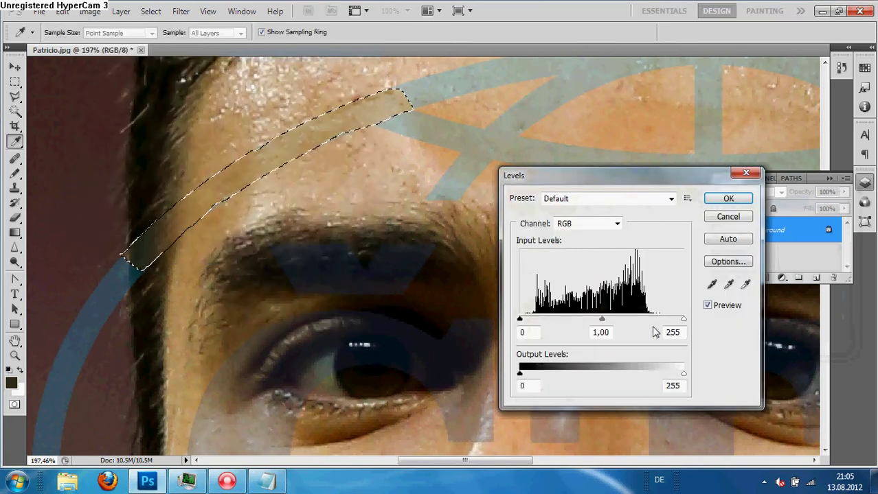
pyautogui.moveTo(682, 320); pyautogui.dragTo(676, 322)
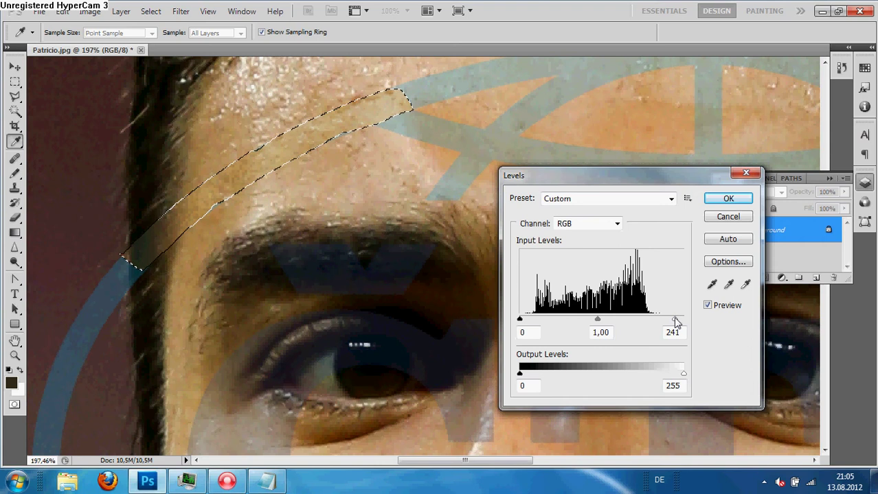
pyautogui.click(676, 322)
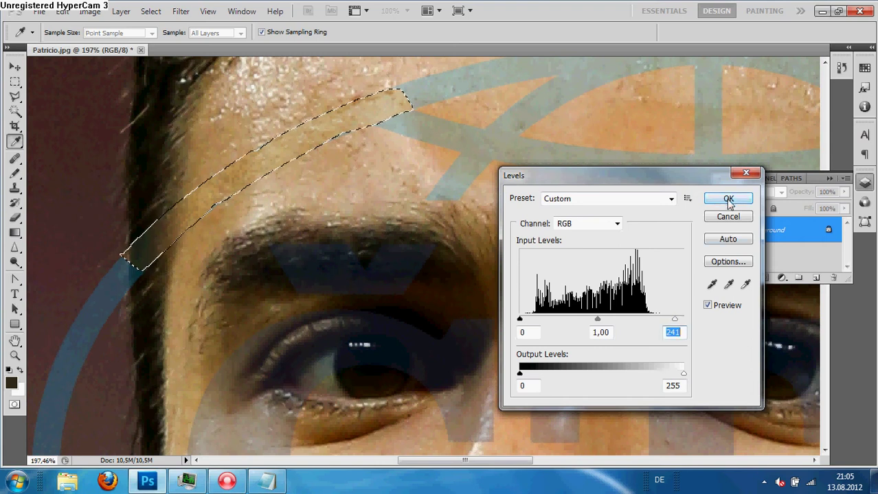
pyautogui.click(673, 321)
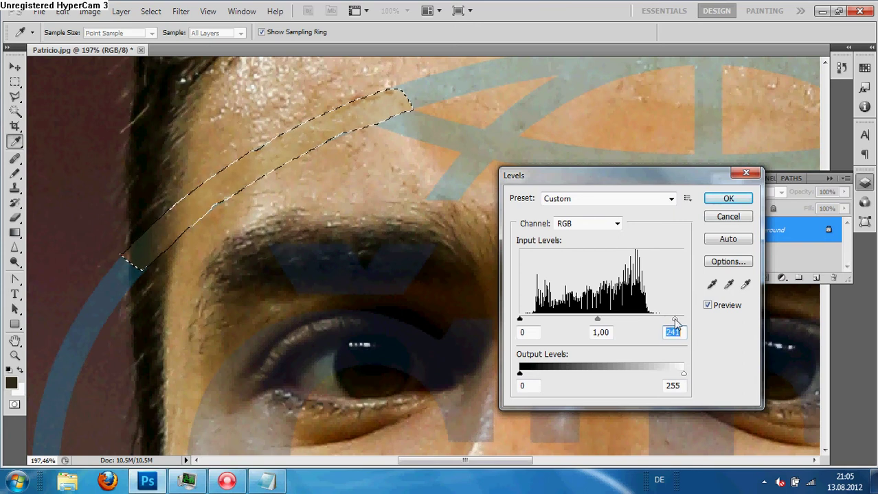
pyautogui.click(728, 199)
pyautogui.press('l')
pyautogui.click(16, 80)
pyautogui.click(124, 112)
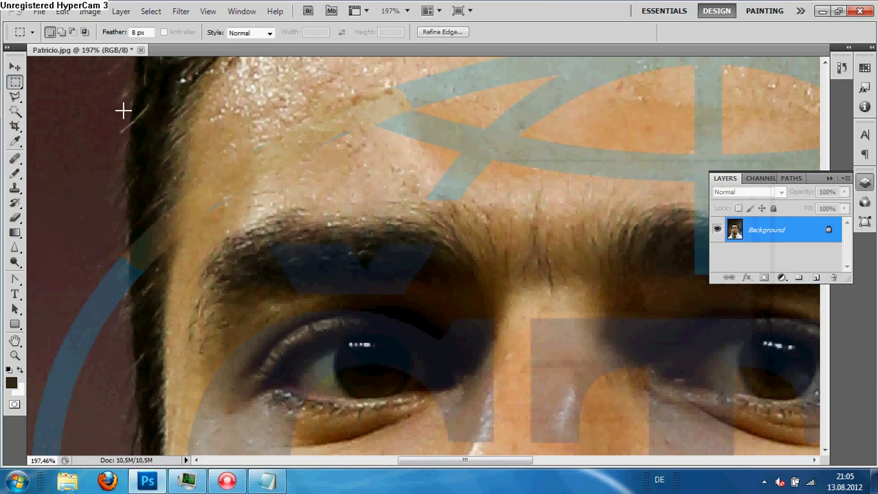
# Outline the middle stretch of the corrected arc on the forehead with the Polygonal Lasso.
pyautogui.click(15, 97)
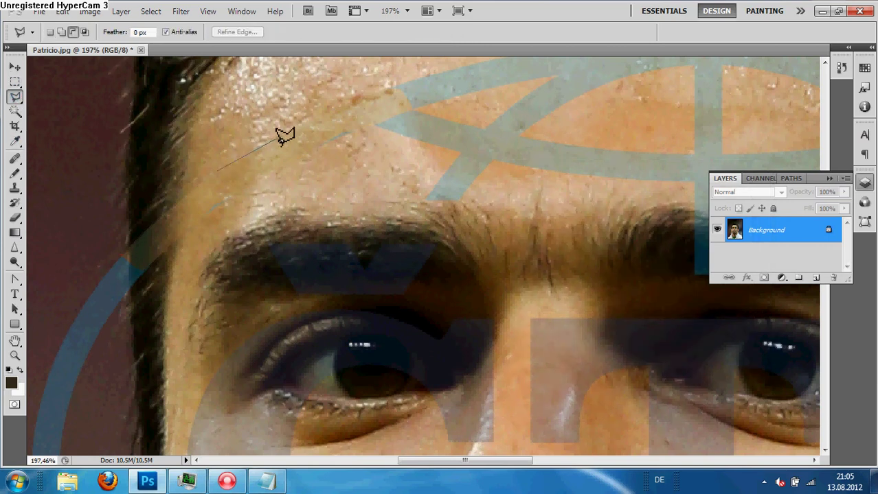
pyautogui.click(316, 115)
pyautogui.click(355, 109)
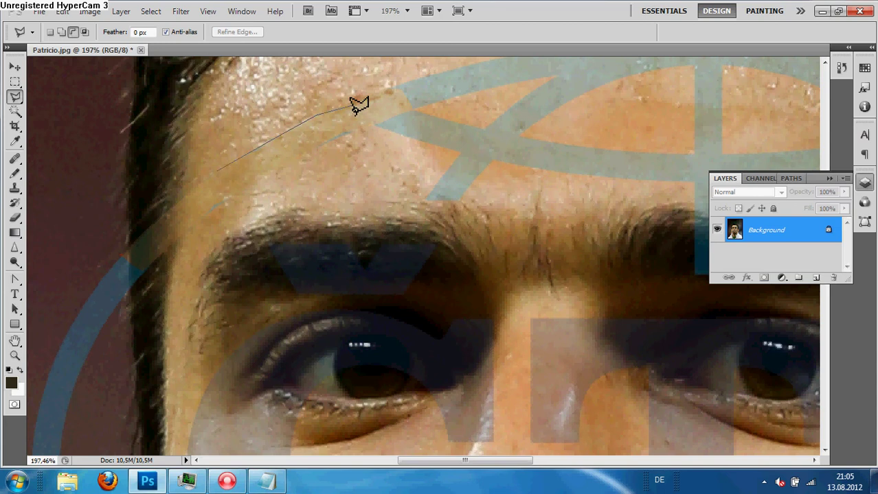
pyautogui.click(354, 128)
pyautogui.doubleClick(248, 186)
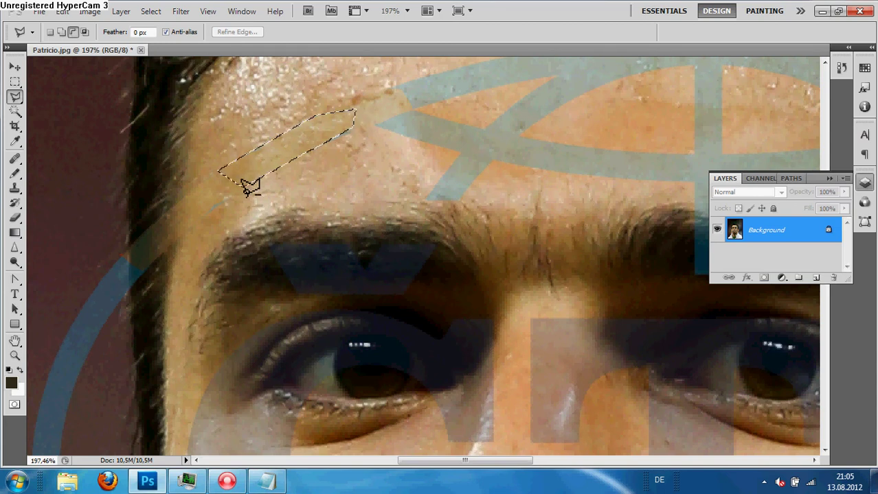
# Apply a Color Balance of 0, 0, +7 to the selected forehead patch and deselect it.
pyautogui.click(90, 11)
pyautogui.moveTo(114, 44)
pyautogui.click(275, 118)
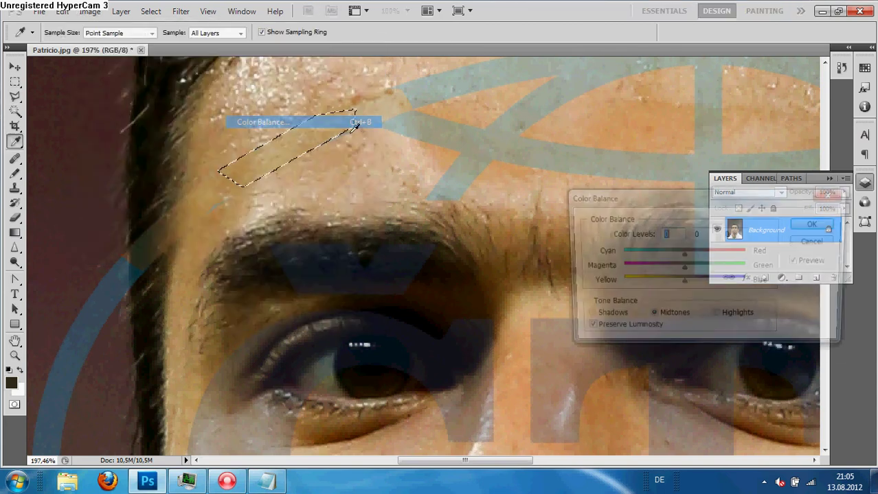
pyautogui.moveTo(684, 283); pyautogui.dragTo(690, 284)
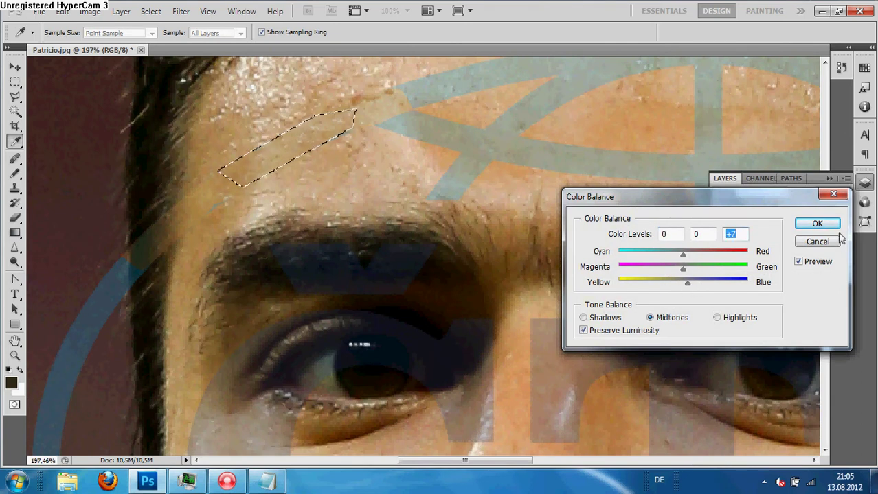
pyautogui.click(817, 224)
pyautogui.click(15, 81)
pyautogui.click(94, 100)
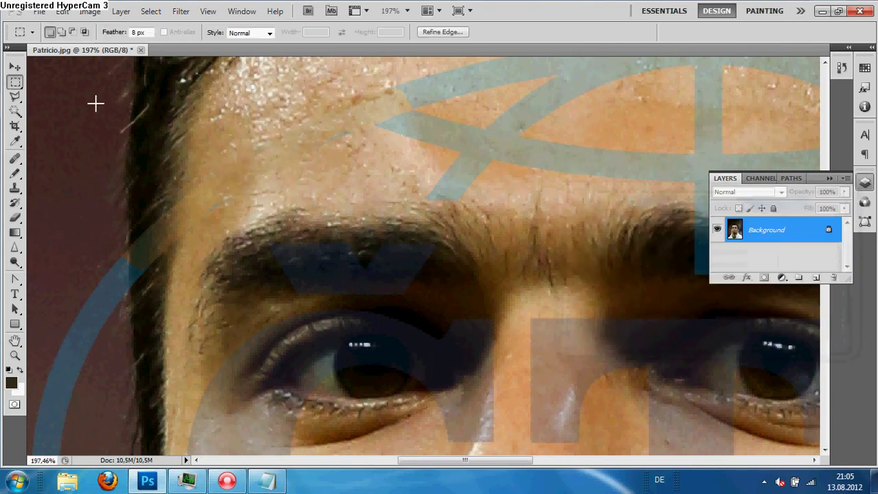
# Outline the small upper end of the corrected arc, where it meets the globe shape, with the Polygonal Lasso.
pyautogui.scroll(-1, 67, 138)
pyautogui.click(15, 97)
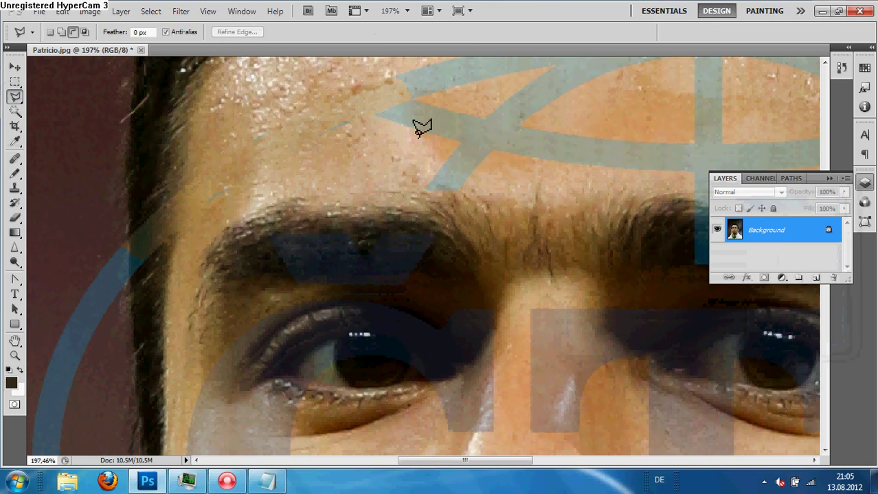
pyautogui.click(358, 95)
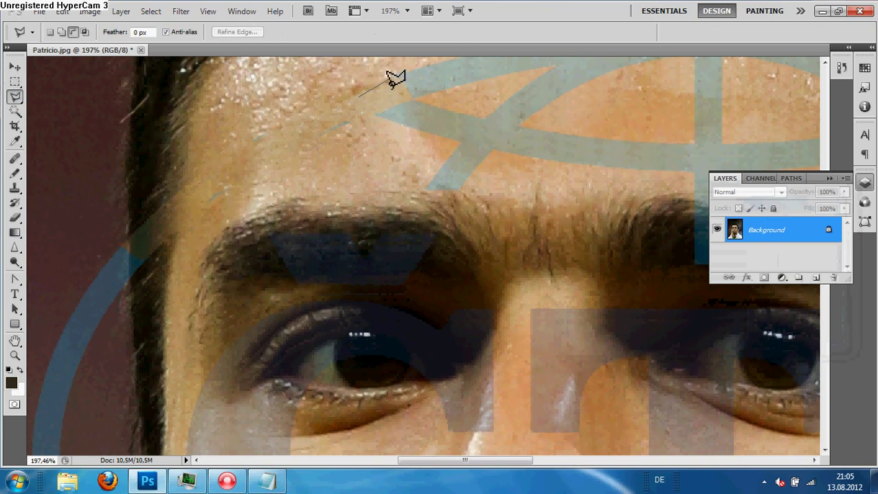
pyautogui.click(403, 80)
pyautogui.click(408, 98)
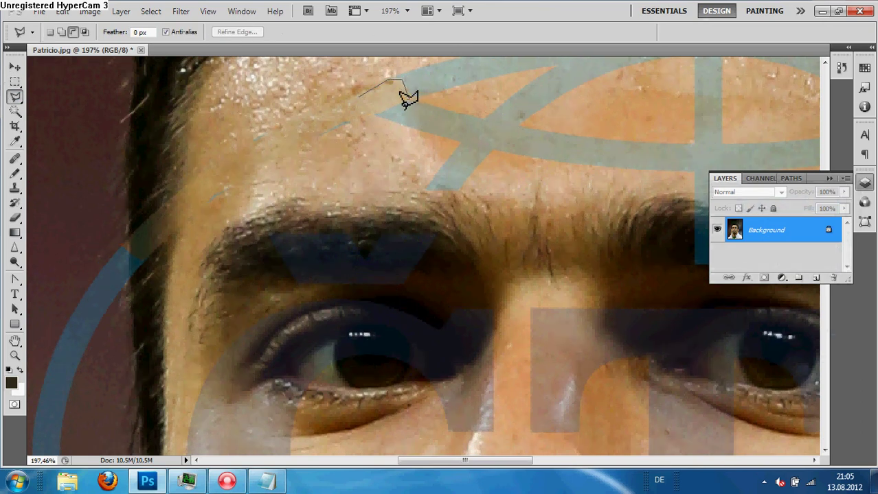
pyautogui.doubleClick(372, 114)
# Add the arc's patch beside the hairline, above the outer eyebrow, to the existing selection.
pyautogui.click(157, 210)
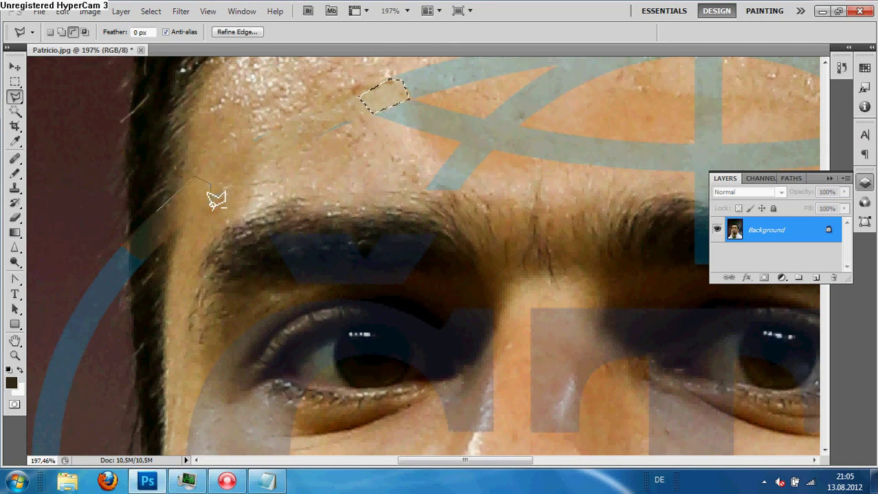
pyautogui.click(61, 32)
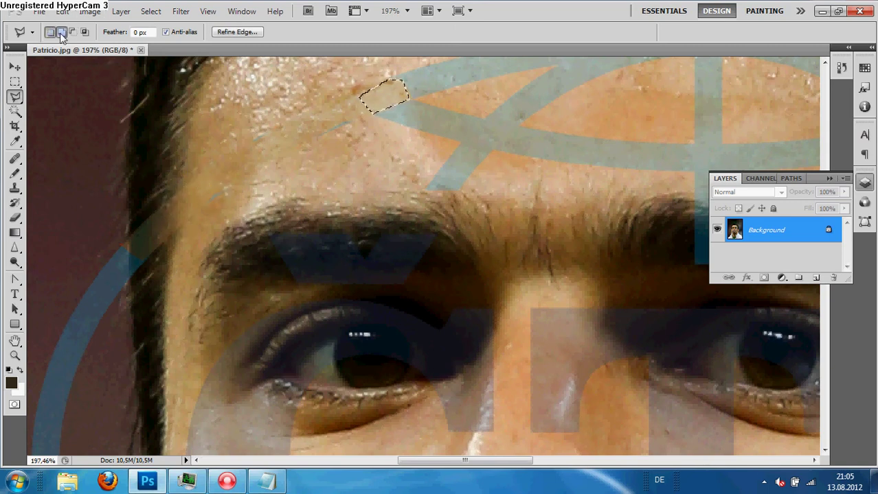
pyautogui.click(194, 176)
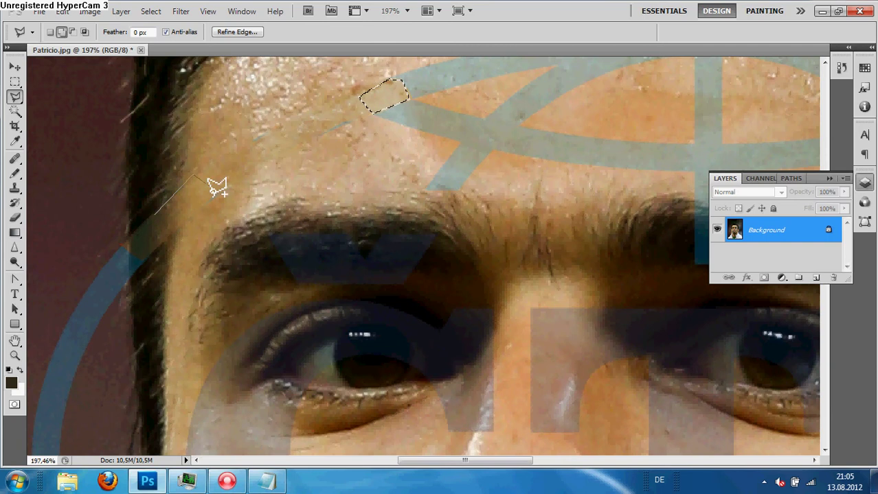
pyautogui.doubleClick(184, 228)
# Apply a Color Balance of 0, 0, +6 to the two selected arc patches and deselect them.
pyautogui.click(90, 11)
pyautogui.moveTo(123, 43)
pyautogui.click(295, 119)
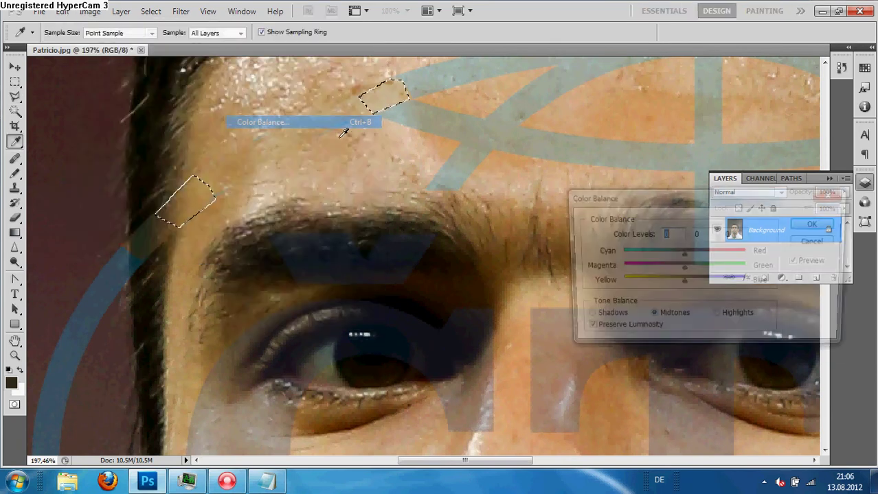
pyautogui.moveTo(682, 284)
pyautogui.mouseDown()
pyautogui.moveTo(698, 291)
pyautogui.moveTo(688, 298)
pyautogui.mouseUp()
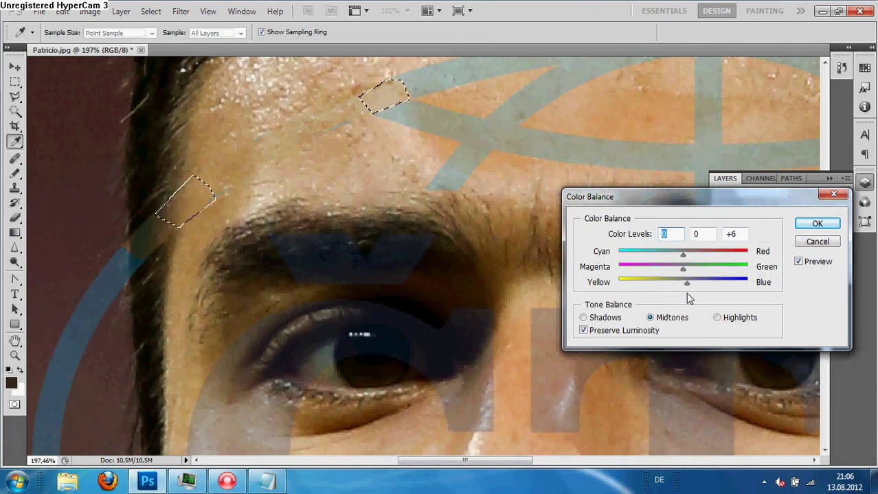
pyautogui.click(817, 224)
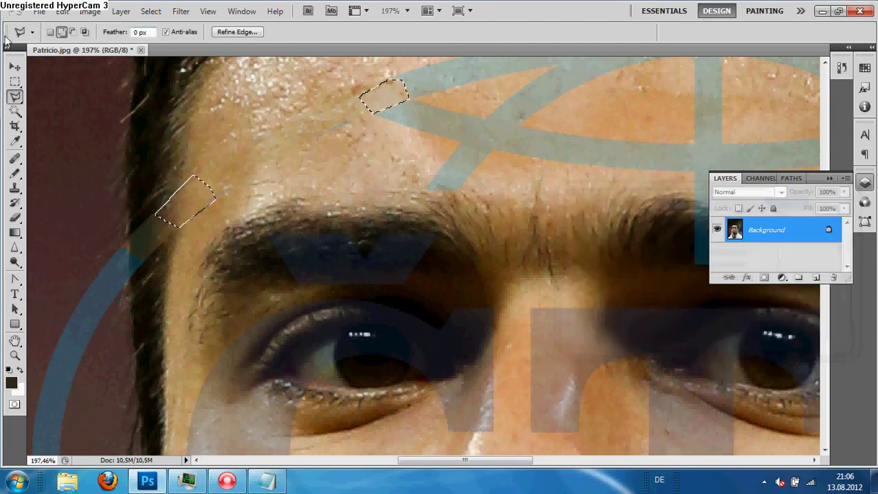
pyautogui.click(14, 82)
pyautogui.click(138, 99)
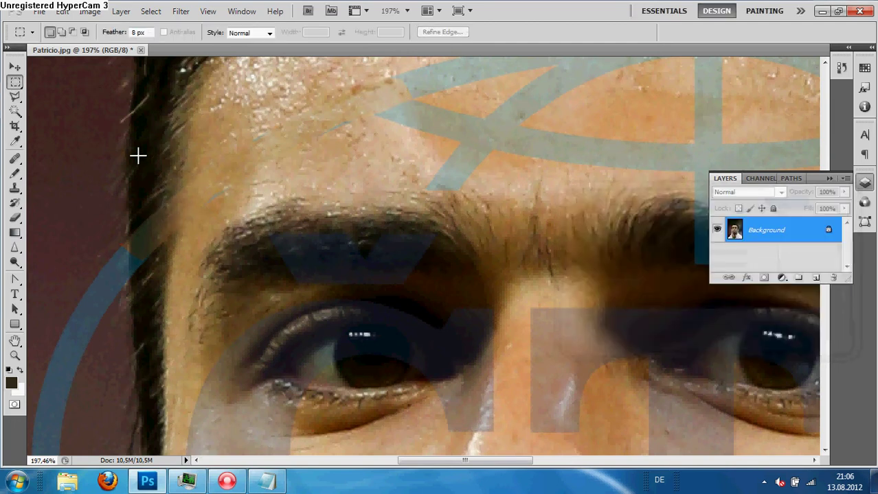
# Outline the left part of the globe's upper band, including its diagonal branch down to the lower band, with the Polygonal Lasso.
pyautogui.scroll(-5, 137, 156)
pyautogui.scroll(5, 152, 155)
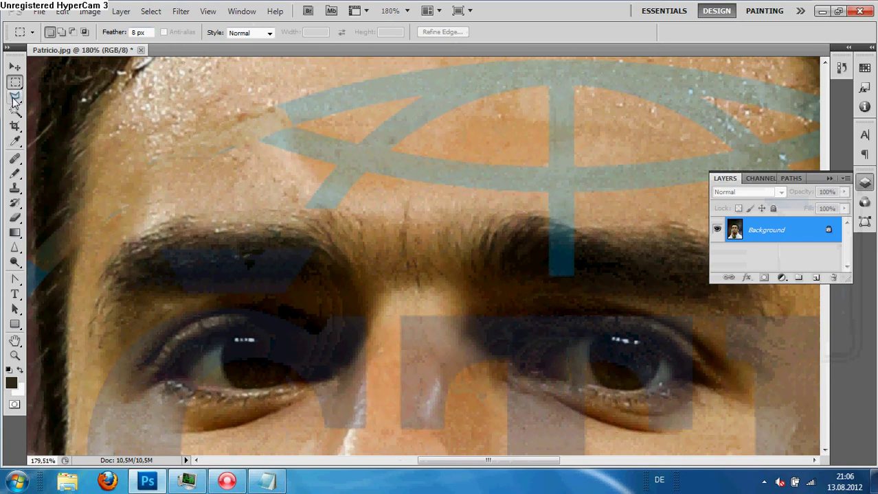
pyautogui.click(15, 97)
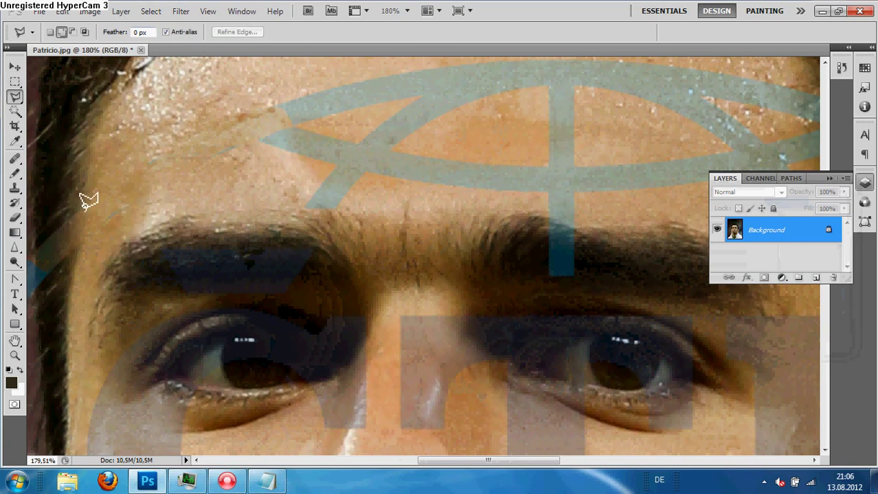
pyautogui.scroll(2, 289, 154)
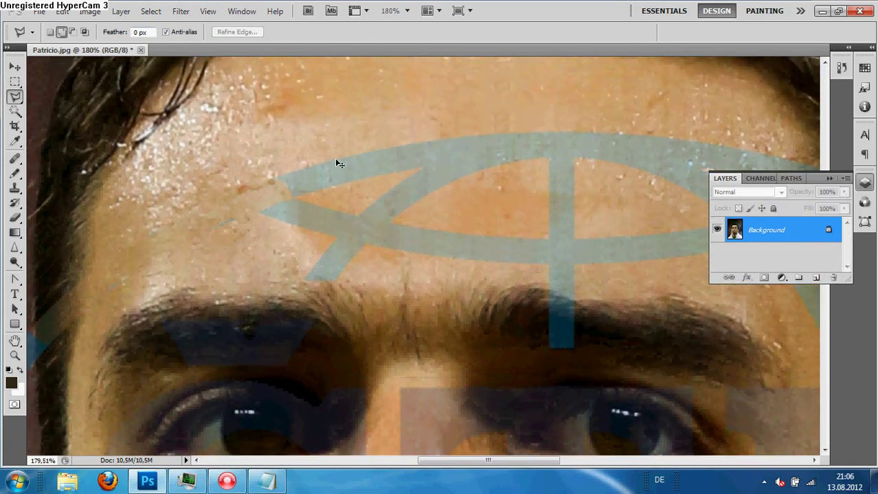
pyautogui.scroll(2, 333, 158)
pyautogui.click(253, 179)
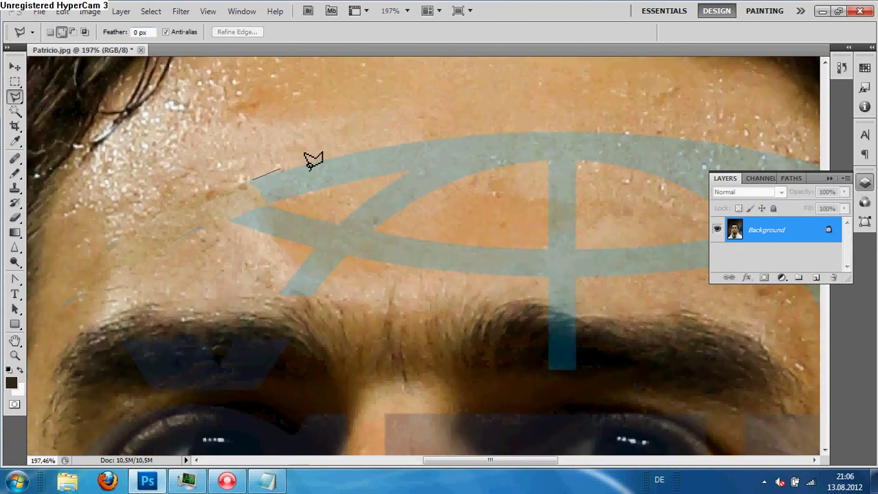
pyautogui.moveTo(309, 163)
pyautogui.mouseDown()
pyautogui.moveTo(379, 147)
pyautogui.moveTo(537, 142)
pyautogui.moveTo(521, 132)
pyautogui.moveTo(528, 157)
pyautogui.moveTo(520, 130)
pyautogui.moveTo(524, 160)
pyautogui.moveTo(504, 164)
pyautogui.moveTo(431, 161)
pyautogui.moveTo(428, 188)
pyautogui.moveTo(370, 229)
pyautogui.moveTo(335, 219)
pyautogui.moveTo(388, 195)
pyautogui.moveTo(383, 182)
pyautogui.moveTo(413, 164)
pyautogui.moveTo(263, 204)
pyautogui.mouseUp()
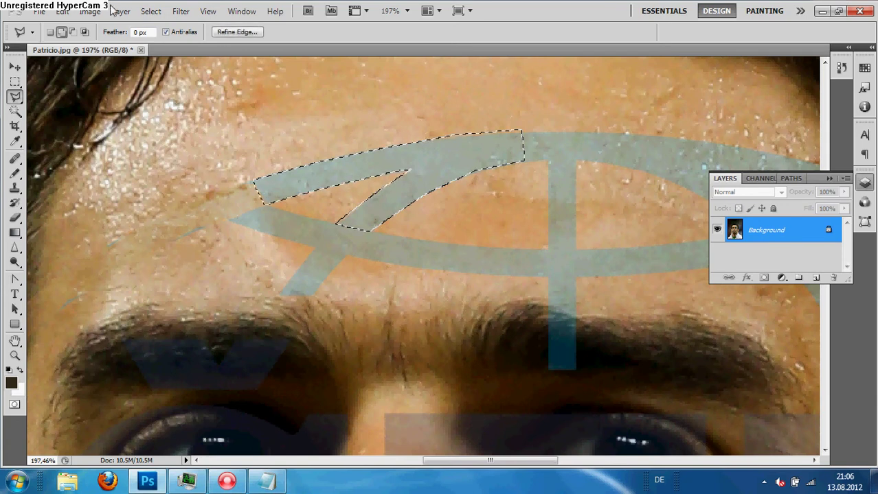
# Subtract the excess strip of skin above the globe band's upper edge from the selection.
pyautogui.click(73, 32)
pyautogui.moveTo(436, 137); pyautogui.dragTo(478, 135)
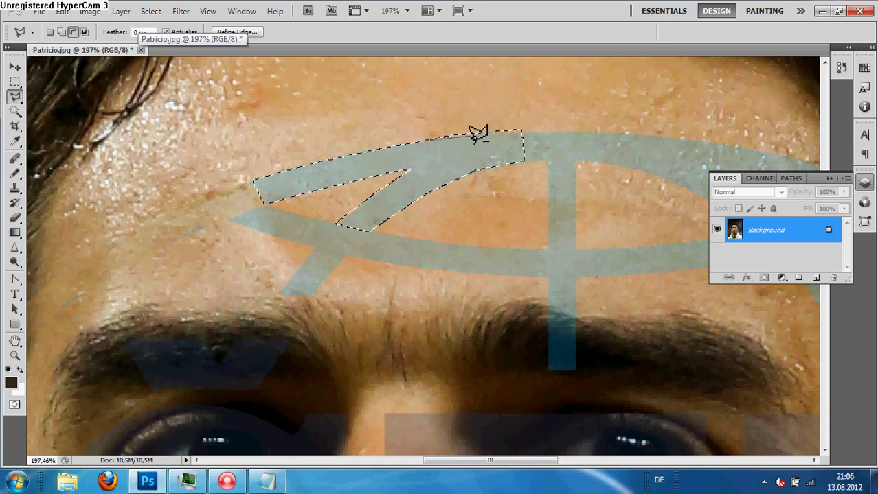
pyautogui.click(530, 131)
pyautogui.click(505, 101)
pyautogui.doubleClick(417, 90)
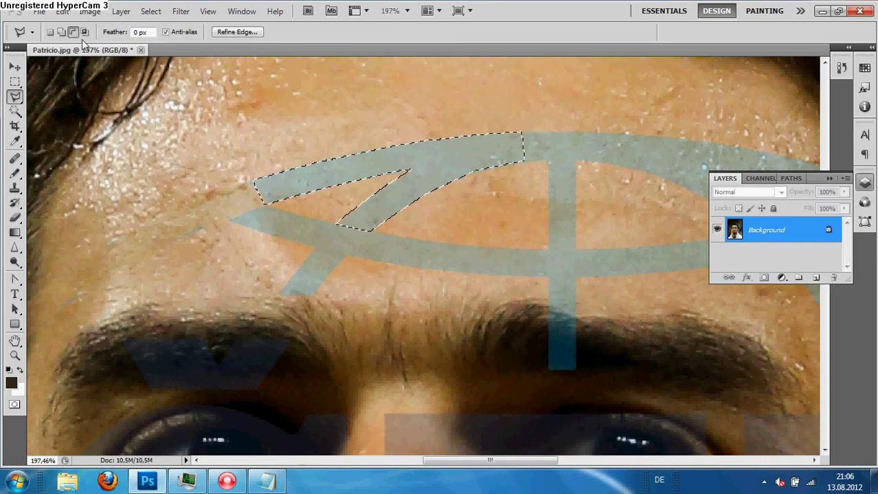
# Apply a Color Balance of +94, 0, -58 to the midtones of the selected upper globe band and its diagonal branch.
pyautogui.click(90, 12)
pyautogui.moveTo(142, 44)
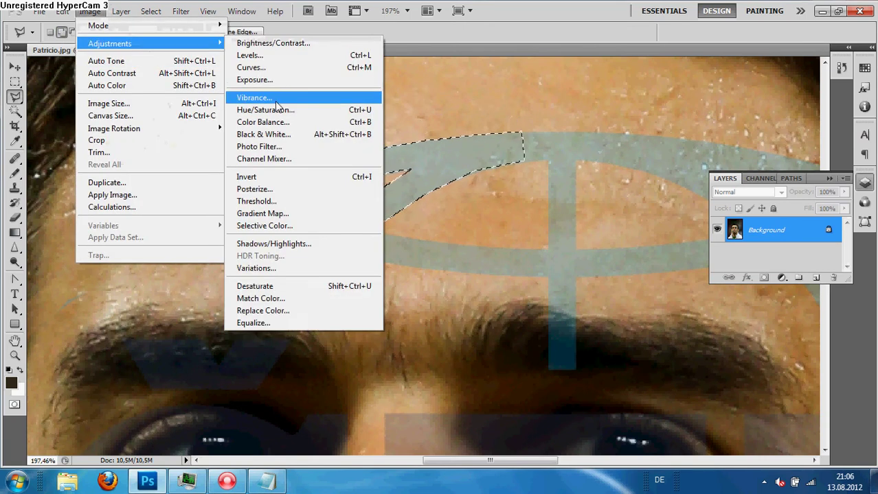
pyautogui.click(282, 122)
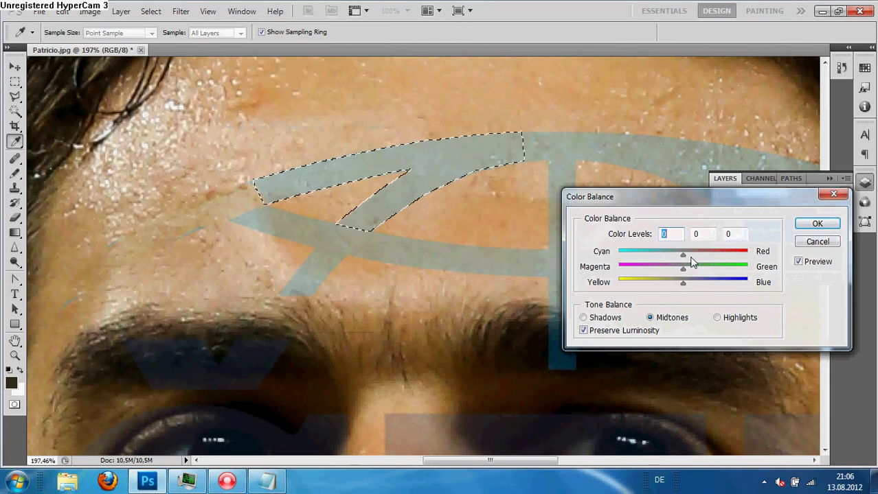
pyautogui.moveTo(692, 261); pyautogui.dragTo(731, 261)
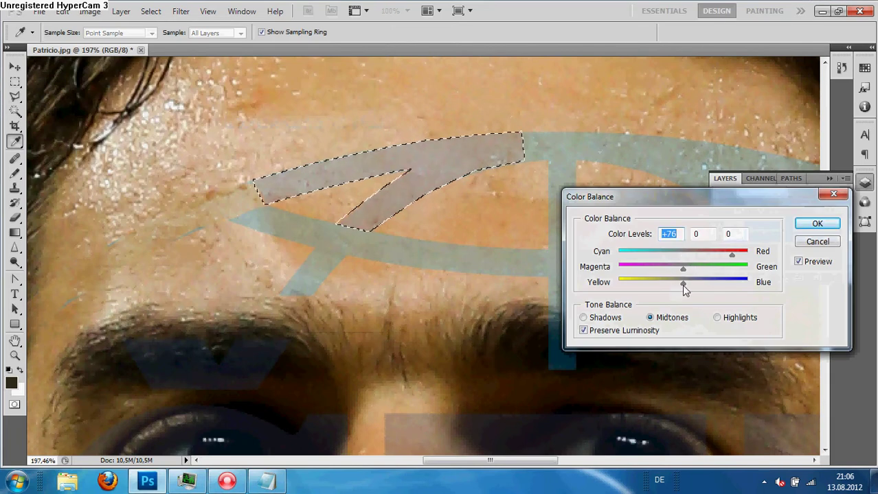
pyautogui.moveTo(684, 287); pyautogui.dragTo(646, 288)
pyautogui.moveTo(731, 256); pyautogui.dragTo(729, 260)
pyautogui.moveTo(642, 284)
pyautogui.mouseDown()
pyautogui.moveTo(653, 286)
pyautogui.moveTo(645, 287)
pyautogui.mouseUp()
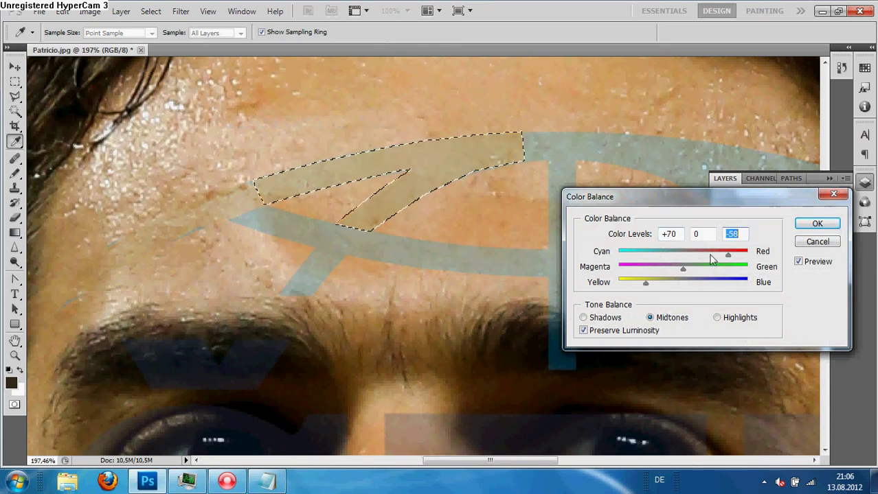
pyautogui.moveTo(729, 254); pyautogui.dragTo(740, 255)
pyautogui.click(829, 225)
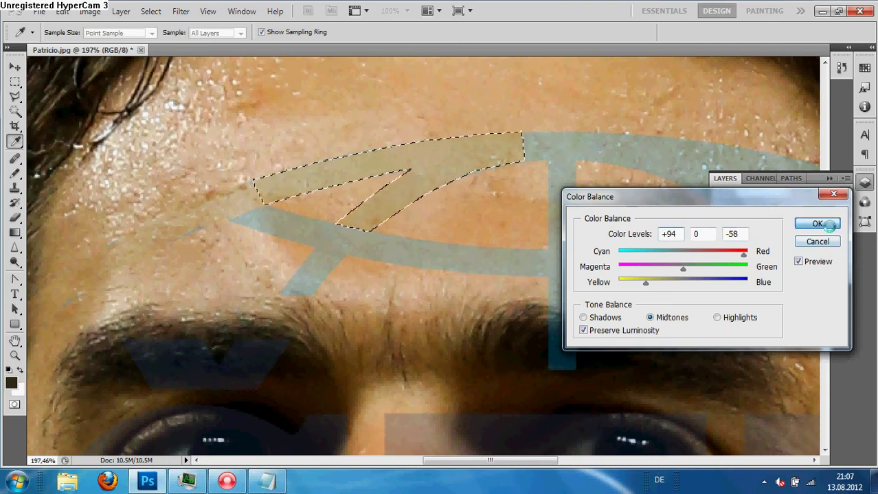
# Brighten the selected globe band with Levels by lowering the RGB white input level.
pyautogui.click(90, 12)
pyautogui.moveTo(110, 44)
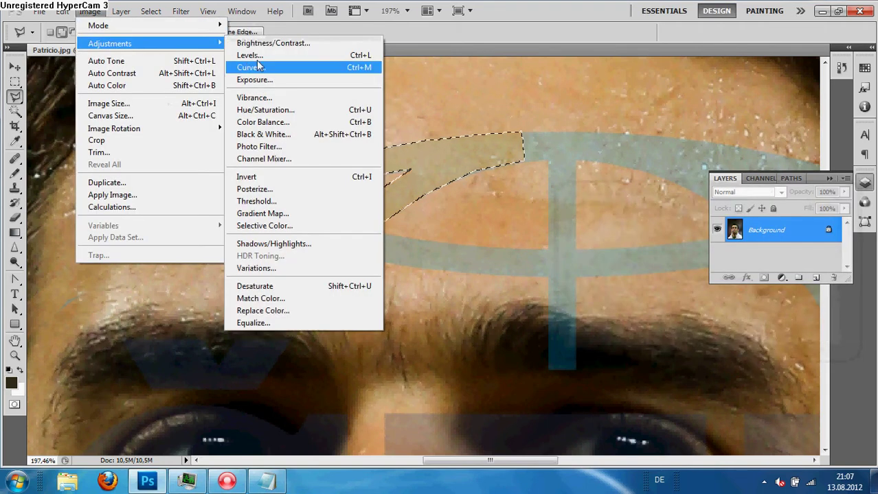
pyautogui.click(248, 56)
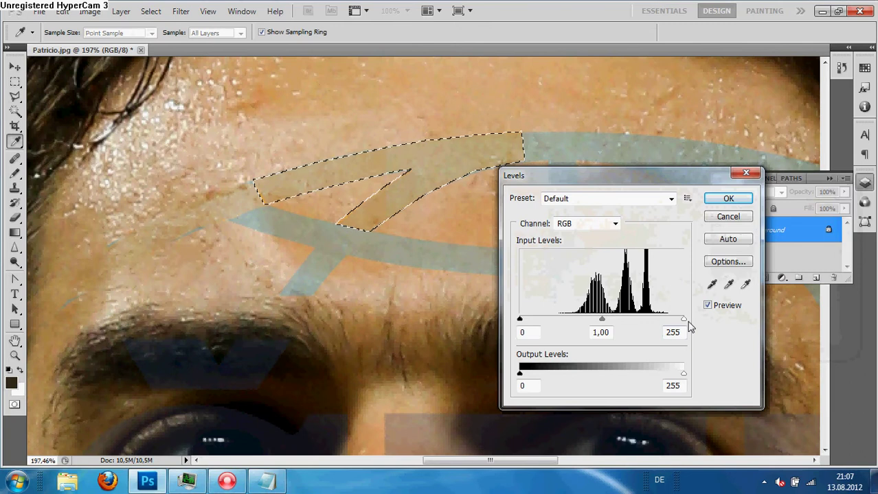
pyautogui.moveTo(683, 320); pyautogui.dragTo(675, 330)
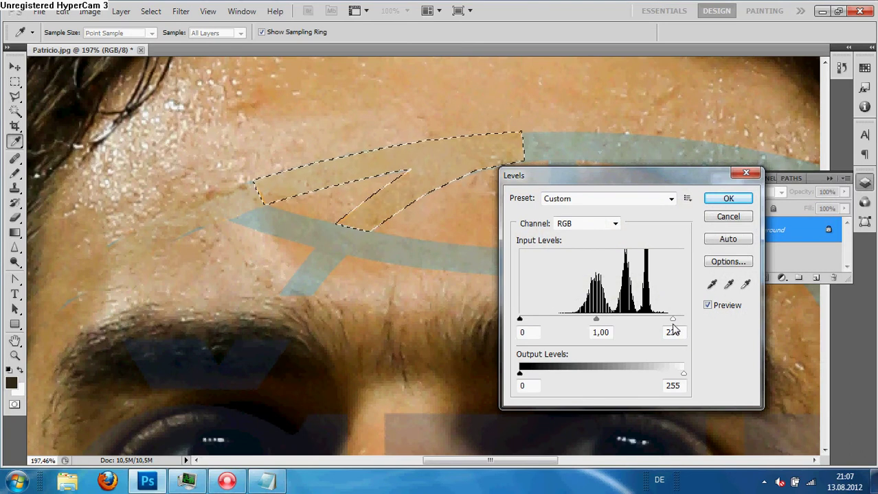
pyautogui.click(728, 200)
pyautogui.press('l')
# Apply a second Color Balance of 0, 0, +21 to the selected globe band's midtones.
pyautogui.click(89, 12)
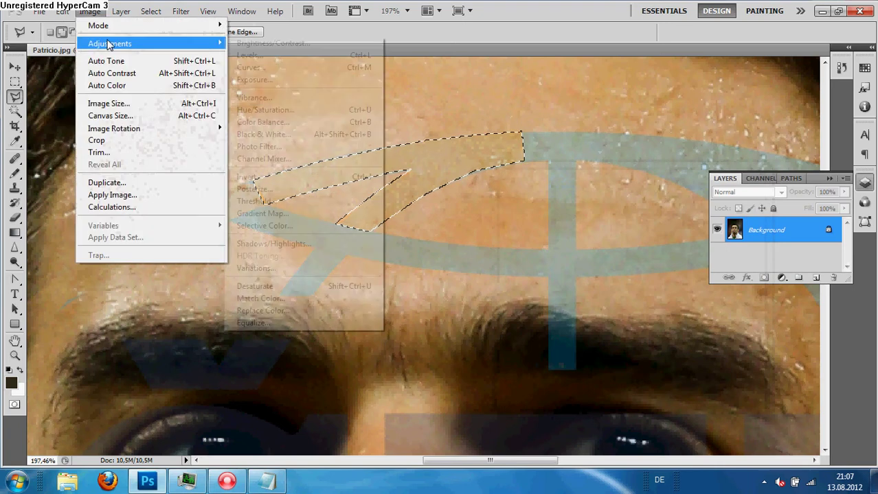
pyautogui.moveTo(137, 41)
pyautogui.click(255, 122)
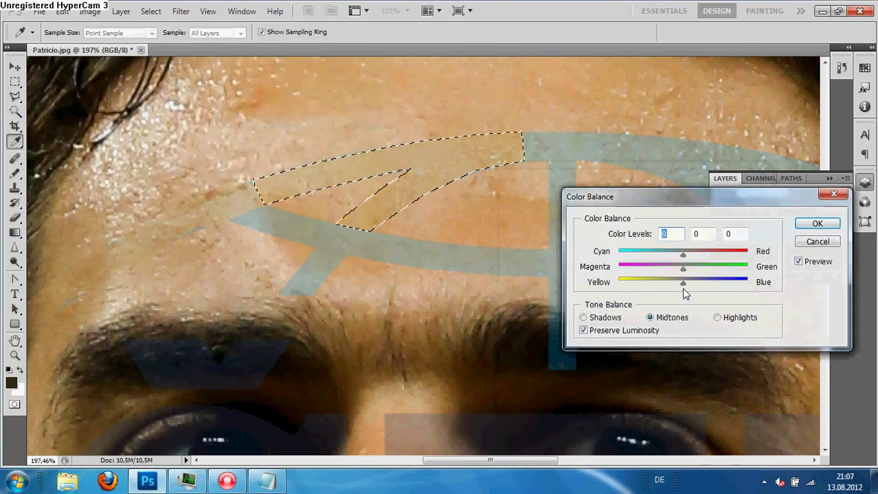
pyautogui.moveTo(684, 286); pyautogui.dragTo(698, 290)
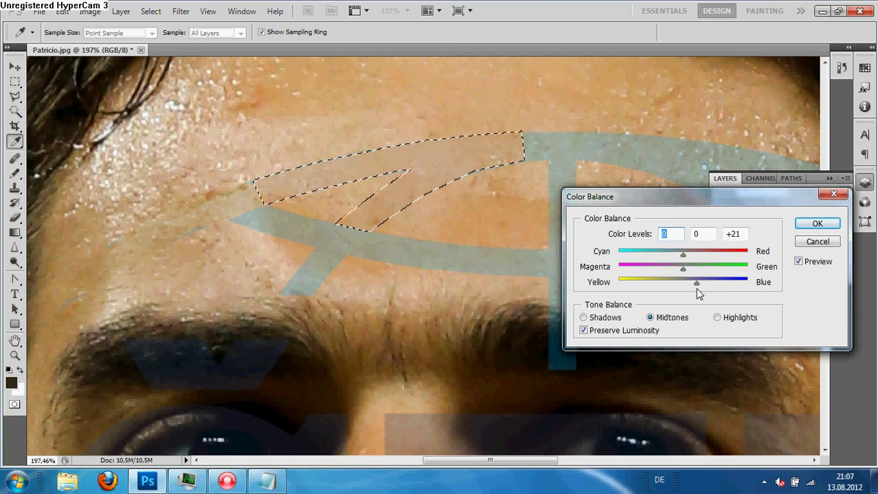
pyautogui.click(736, 234)
pyautogui.click(817, 224)
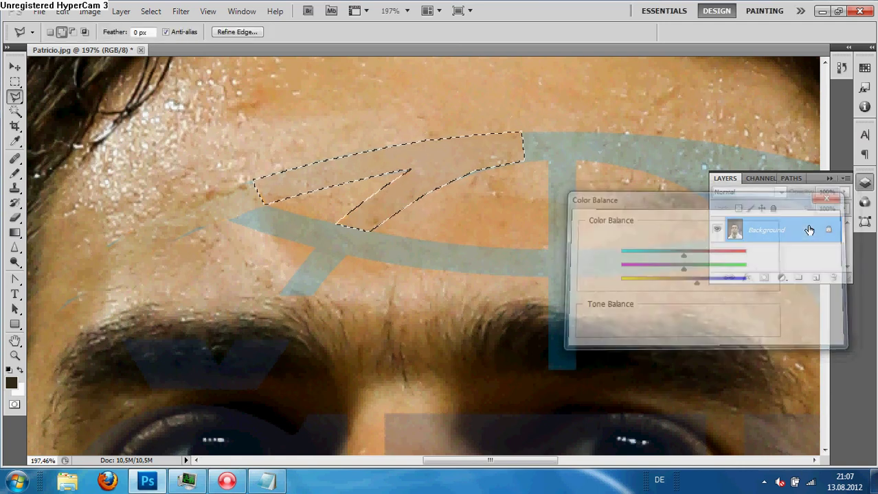
# Set the RGB white input level to 250 in Levels for the selected globe band and deselect it.
pyautogui.click(90, 11)
pyautogui.moveTo(126, 46)
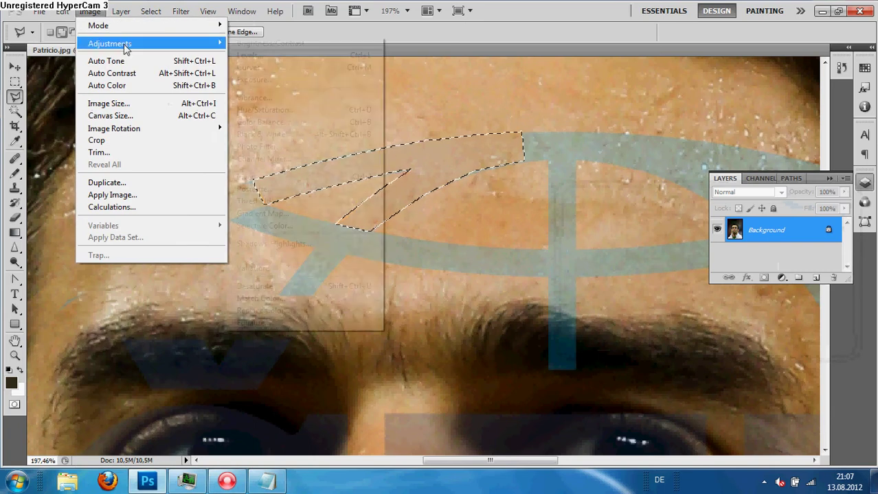
pyautogui.click(270, 55)
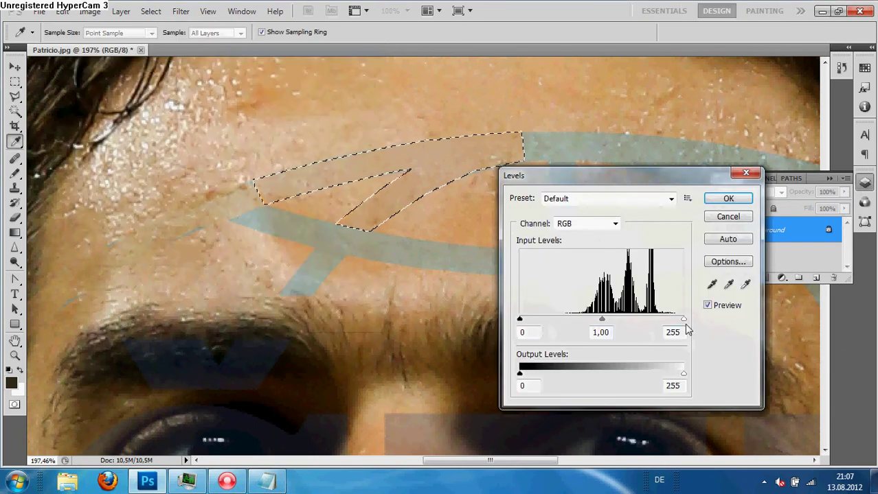
pyautogui.moveTo(684, 320); pyautogui.dragTo(681, 320)
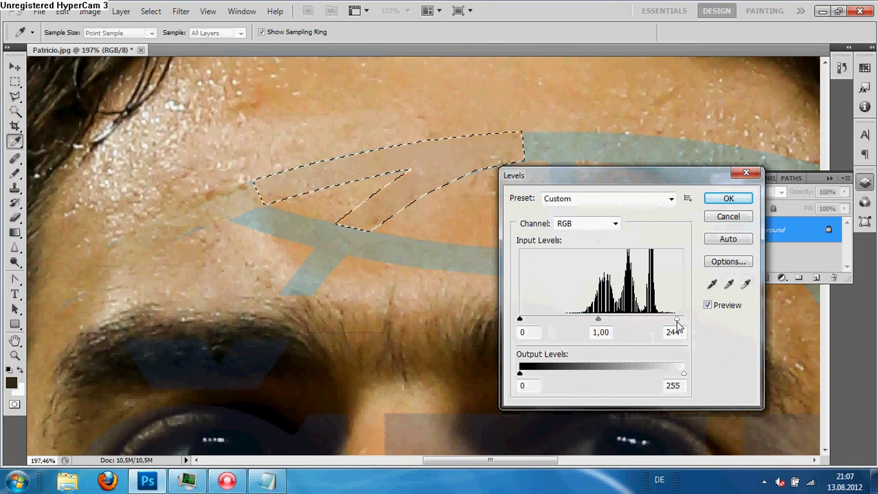
pyautogui.moveTo(677, 327)
pyautogui.mouseDown()
pyautogui.moveTo(683, 335)
pyautogui.moveTo(678, 320)
pyautogui.mouseUp()
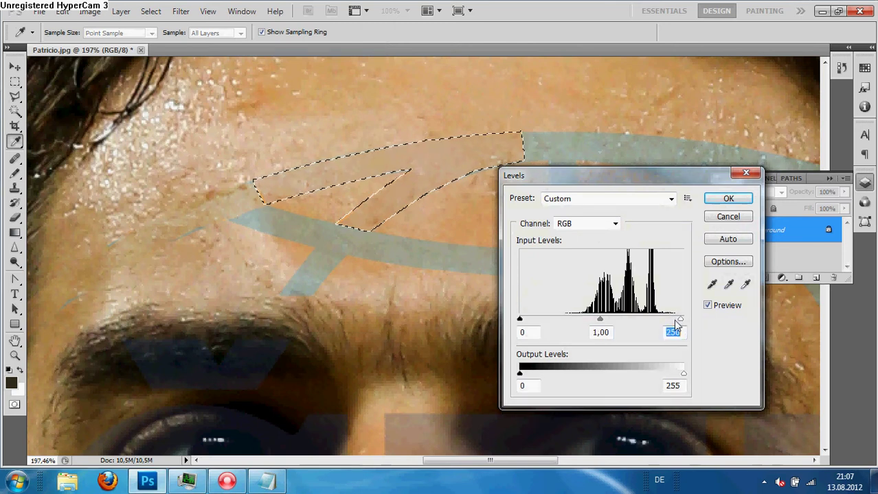
pyautogui.click(728, 198)
pyautogui.click(52, 94)
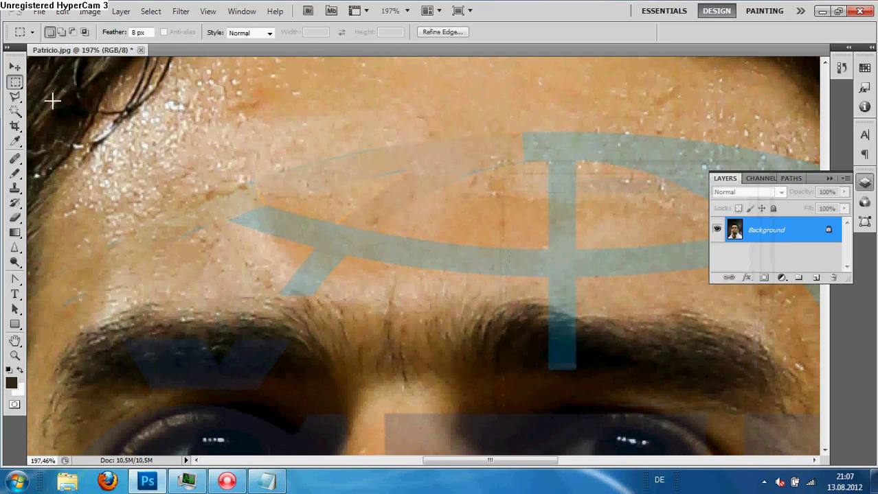
# Outline the middle of the corrected upper band, around the junction with its diagonal branch, with the Polygonal Lasso.
pyautogui.click(14, 96)
pyautogui.click(350, 156)
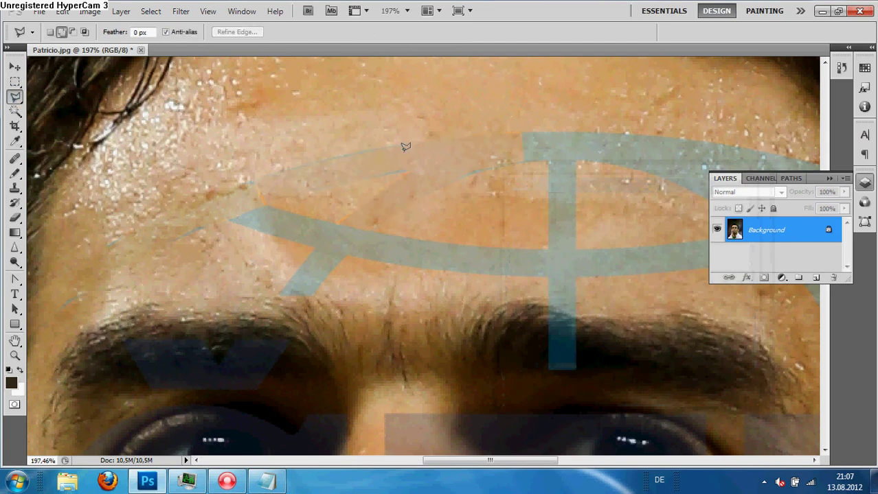
pyautogui.click(428, 139)
pyautogui.click(478, 137)
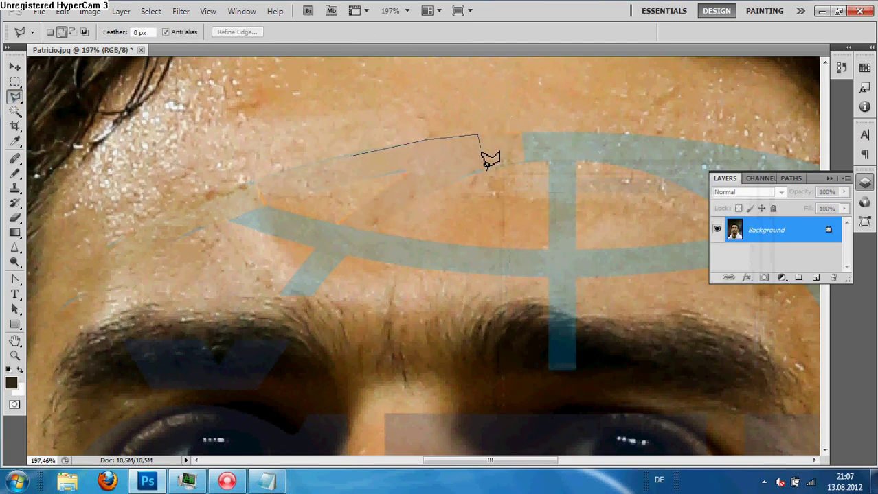
pyautogui.click(485, 164)
pyautogui.click(406, 198)
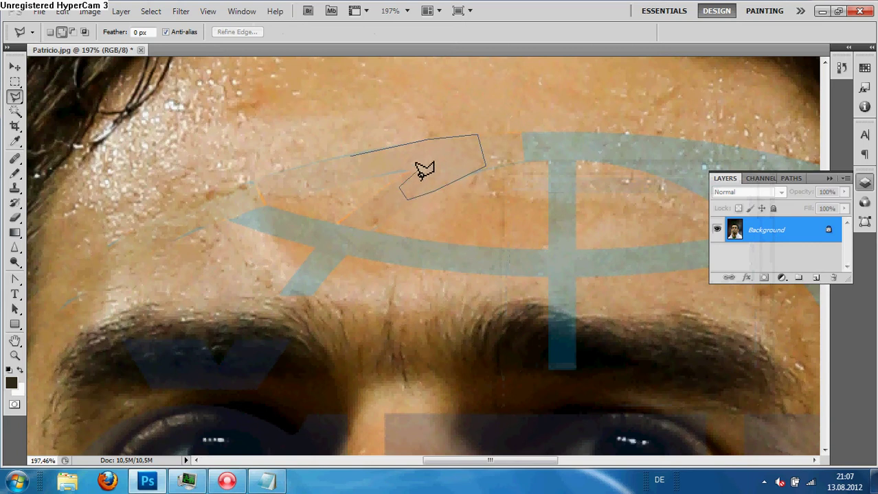
pyautogui.click(417, 172)
pyautogui.doubleClick(354, 174)
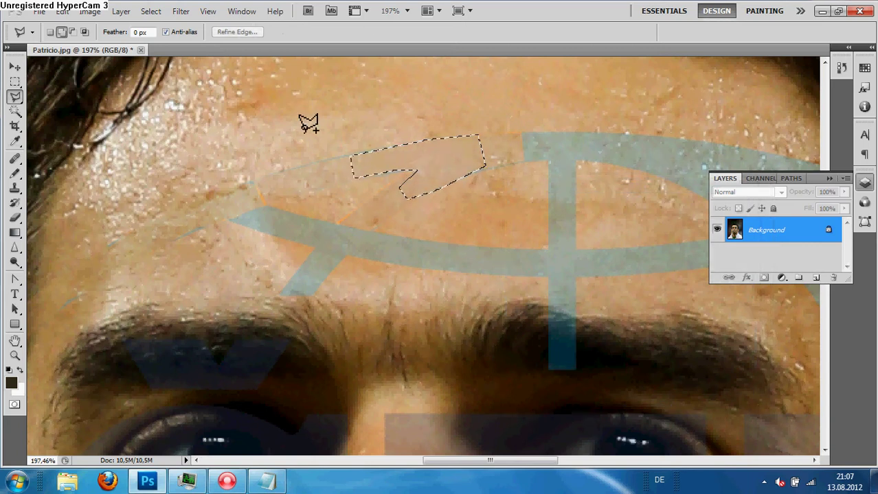
# Slightly lower the RGB white input level in Levels for the selected junction patch and deselect it.
pyautogui.click(90, 11)
pyautogui.moveTo(110, 43)
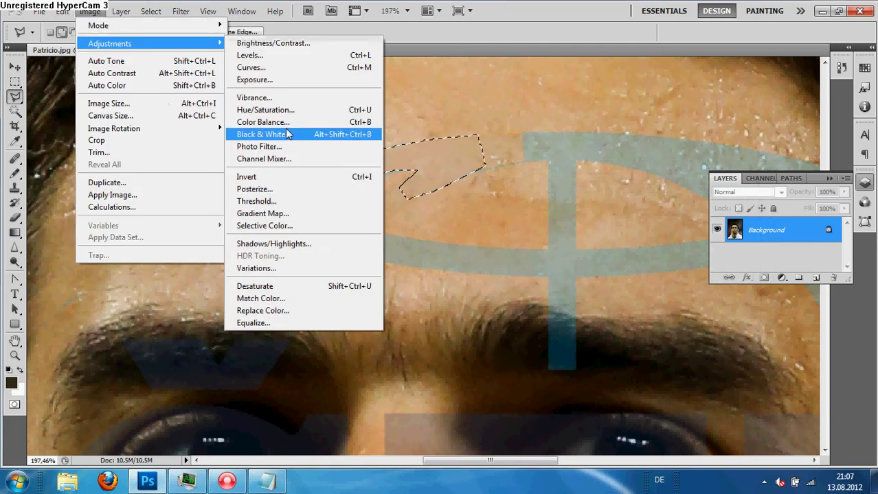
pyautogui.click(364, 56)
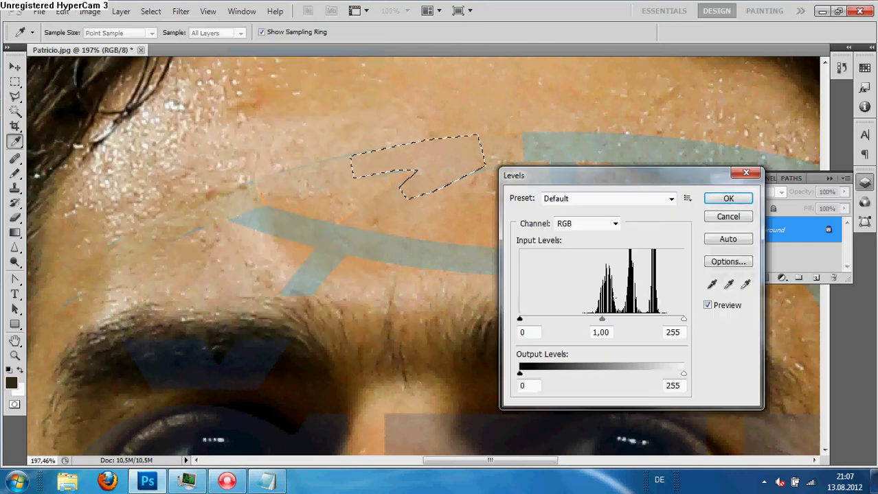
pyautogui.moveTo(683, 320); pyautogui.dragTo(680, 324)
pyautogui.click(726, 200)
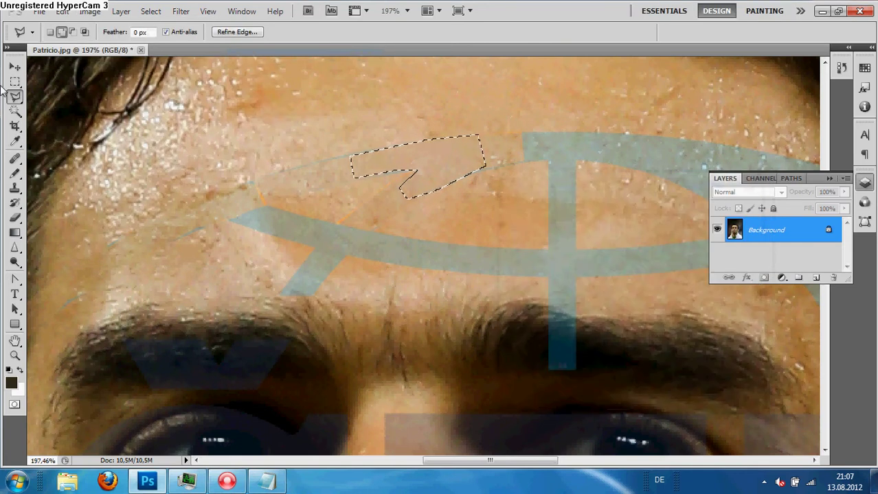
pyautogui.click(14, 82)
pyautogui.moveTo(364, 279); pyautogui.dragTo(384, 298)
pyautogui.click(427, 190)
# Switch to the Notepad note and add "This steps which I made I also make for every different part till it looks like.. this".
pyautogui.hscroll(3, 438, 202)
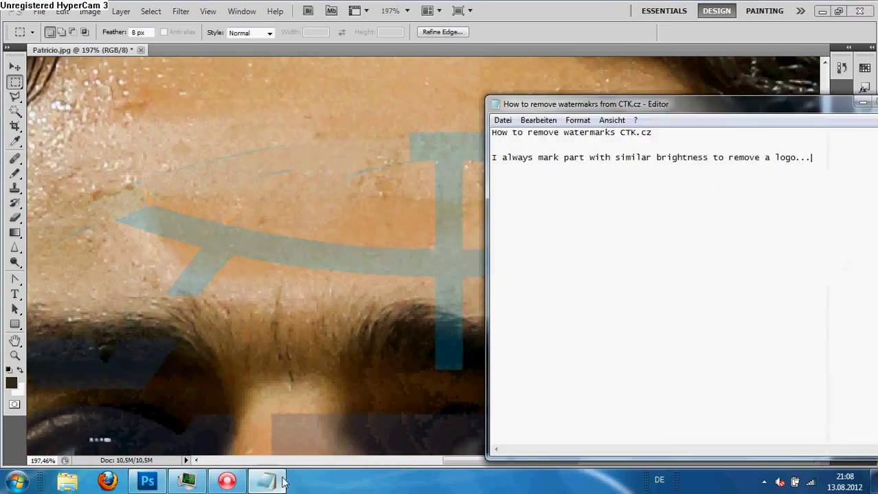
pyautogui.click(266, 480)
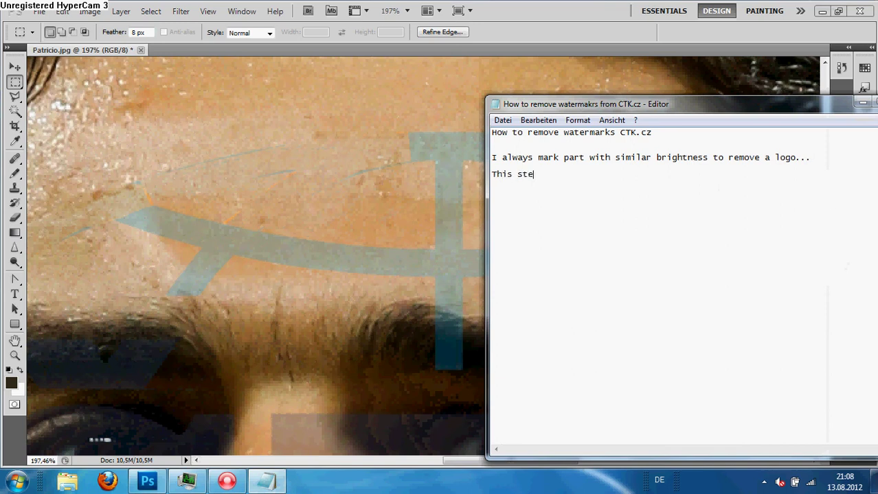
pyautogui.write('which I made I')
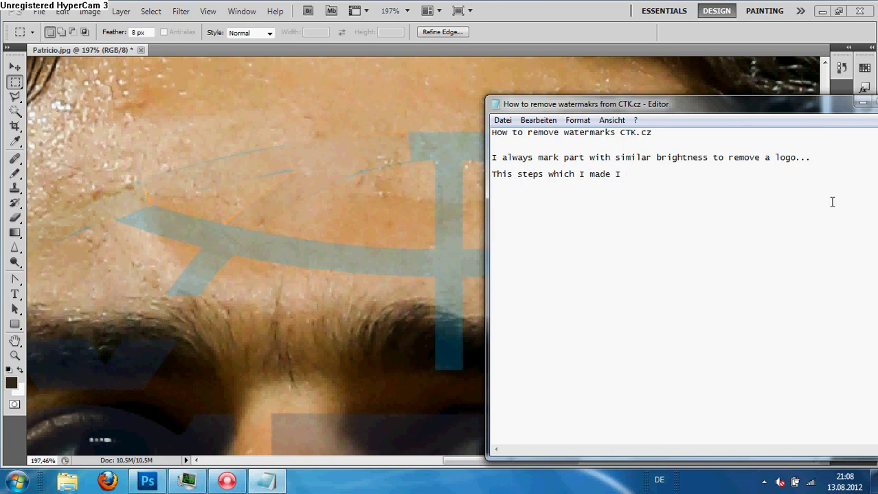
pyautogui.write('also')
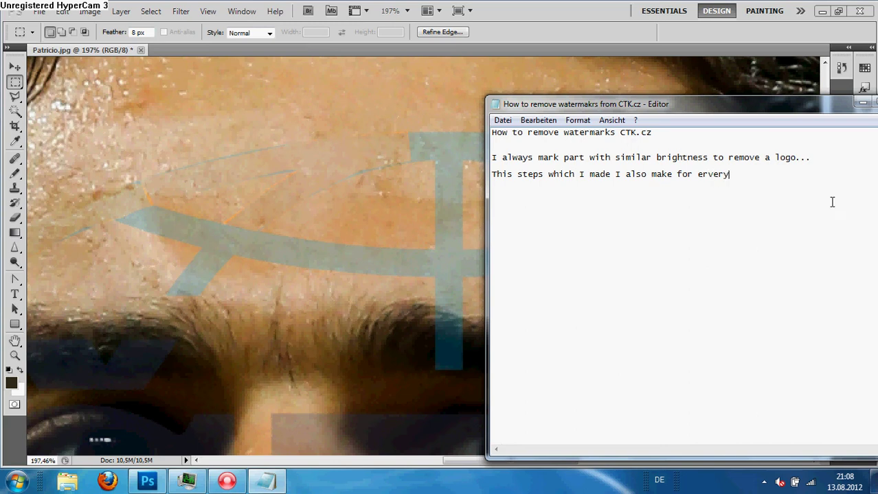
pyautogui.write('make for ever')
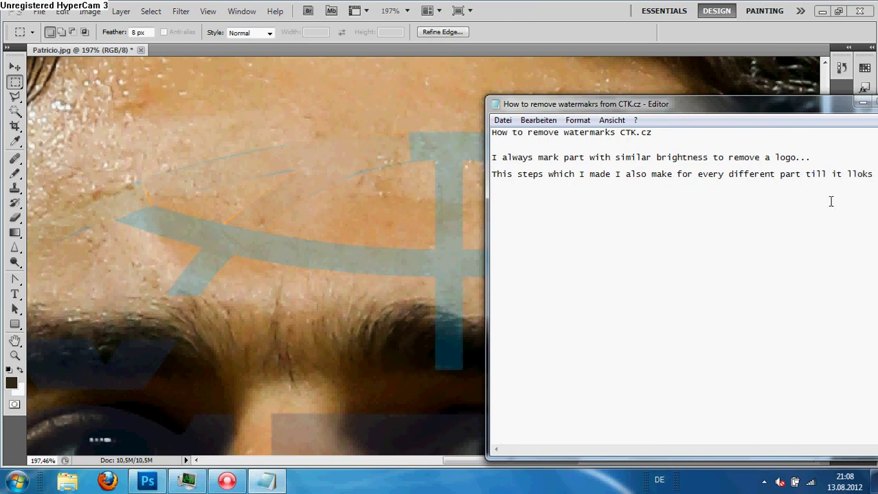
pyautogui.write('like.. this')
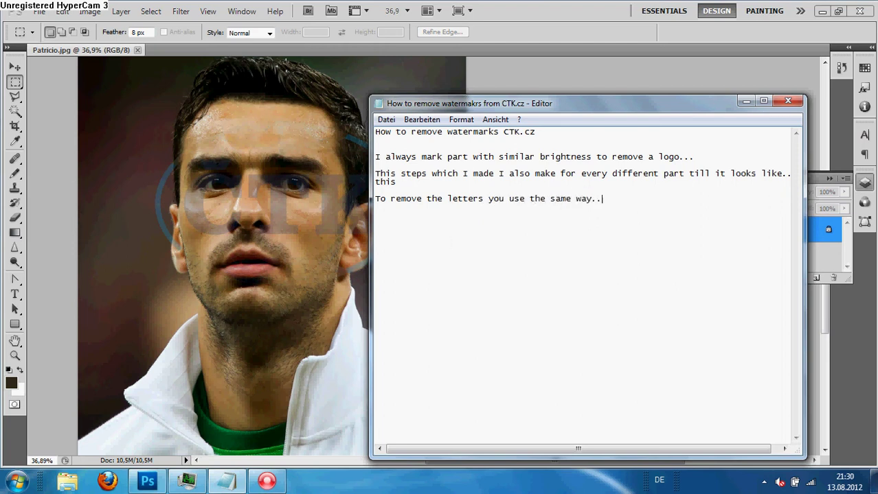
# Switch back to Photoshop and outline the watermark's letter C over the face with the Polygonal Lasso.
pyautogui.click(198, 296)
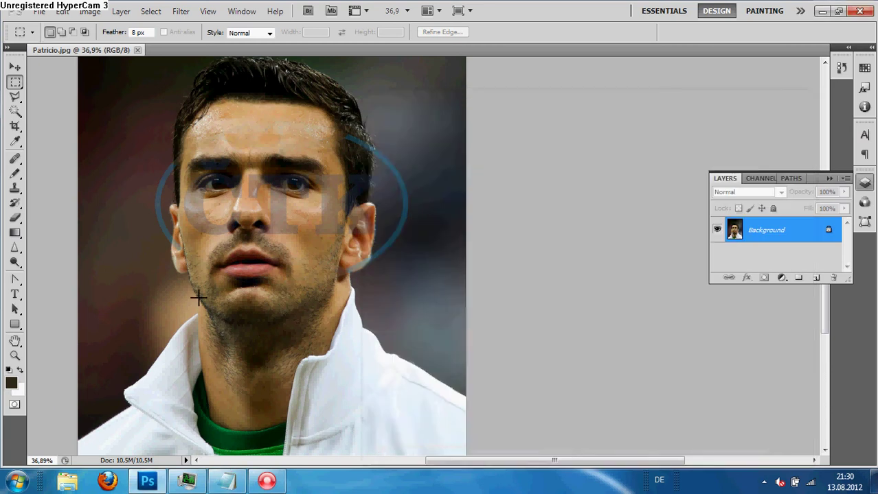
pyautogui.scroll(5, 198, 206)
pyautogui.click(15, 96)
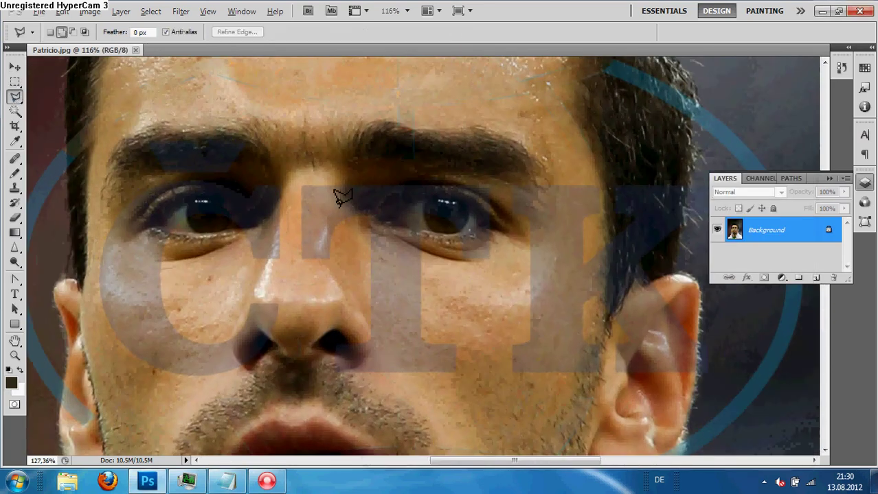
pyautogui.scroll(2, 337, 190)
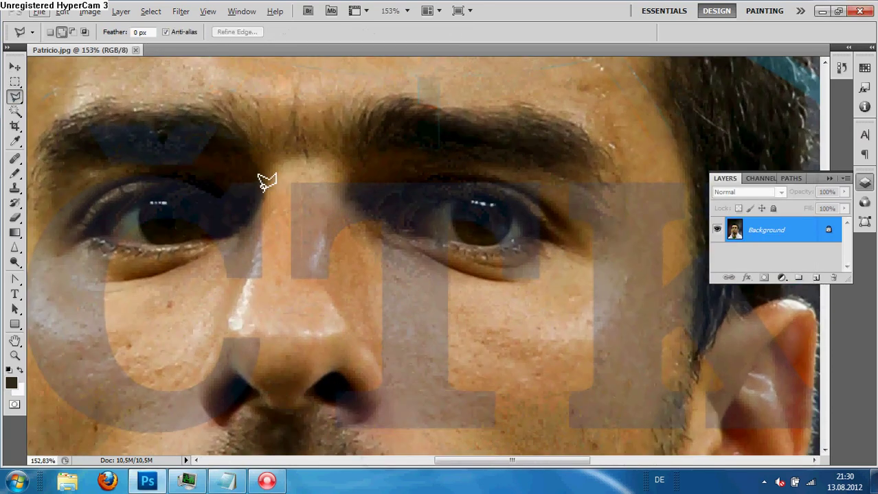
pyautogui.click(260, 183)
pyautogui.click(260, 276)
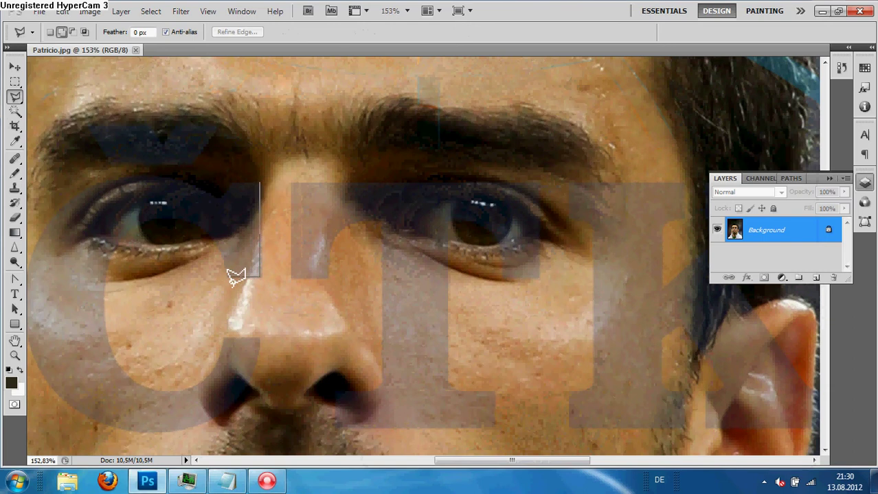
pyautogui.click(227, 277)
pyautogui.moveTo(203, 222)
pyautogui.mouseDown()
pyautogui.moveTo(157, 223)
pyautogui.moveTo(111, 249)
pyautogui.mouseUp()
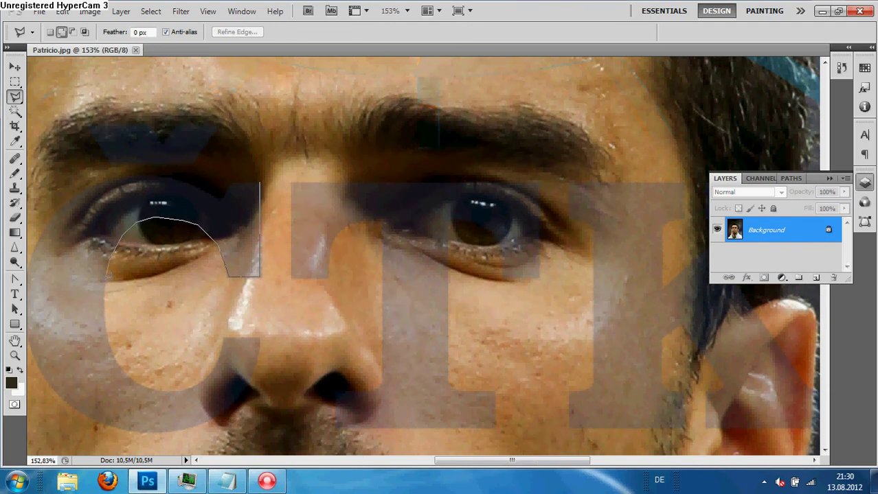
pyautogui.moveTo(106, 298); pyautogui.dragTo(111, 346)
pyautogui.moveTo(221, 323); pyautogui.dragTo(261, 333)
pyautogui.moveTo(249, 379)
pyautogui.mouseDown()
pyautogui.moveTo(217, 414)
pyautogui.moveTo(177, 426)
pyautogui.mouseUp()
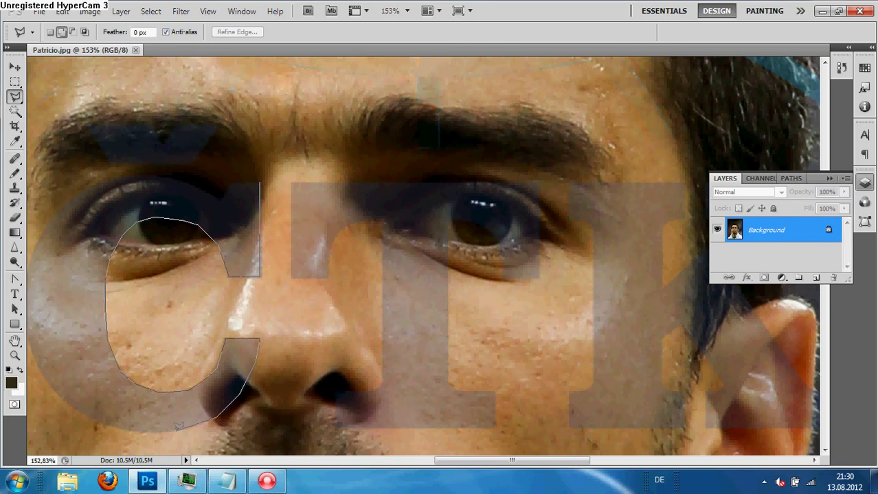
pyautogui.moveTo(89, 407); pyautogui.dragTo(86, 414)
pyautogui.click(44, 382)
pyautogui.moveTo(48, 334)
pyautogui.mouseDown()
pyautogui.moveTo(44, 284)
pyautogui.moveTo(62, 224)
pyautogui.moveTo(98, 201)
pyautogui.moveTo(97, 184)
pyautogui.moveTo(101, 191)
pyautogui.moveTo(173, 169)
pyautogui.moveTo(256, 185)
pyautogui.mouseUp()
# Add the caron accent above the letter C, over the eyebrow, to the selection with the Polygonal Lasso.
pyautogui.scroll(-2, 255, 194)
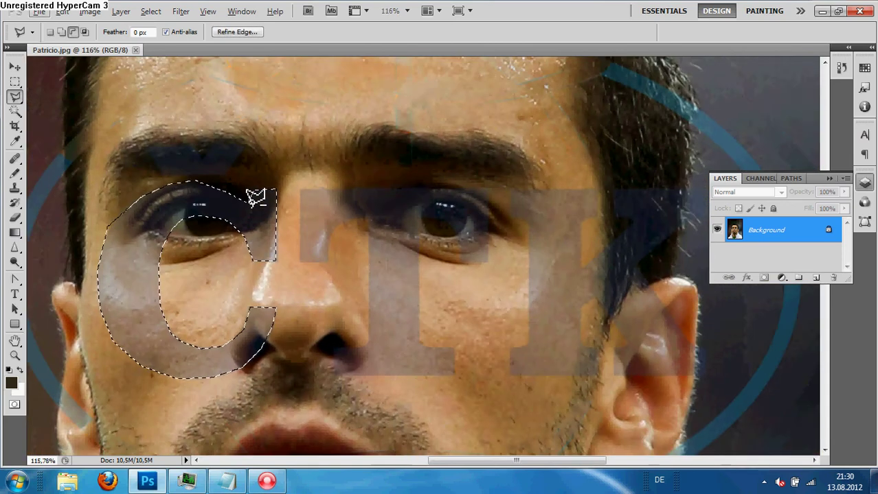
pyautogui.scroll(2, 255, 197)
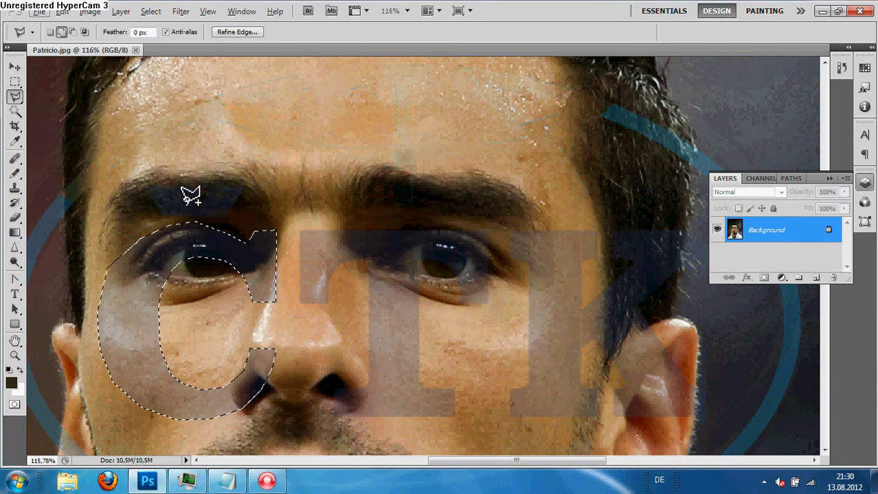
pyautogui.click(150, 187)
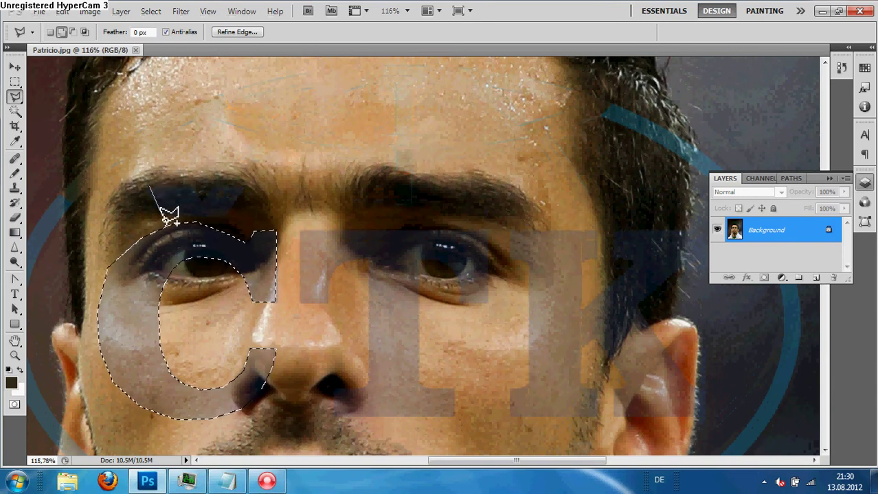
pyautogui.moveTo(169, 216)
pyautogui.mouseDown()
pyautogui.moveTo(230, 212)
pyautogui.moveTo(254, 188)
pyautogui.moveTo(213, 180)
pyautogui.moveTo(247, 184)
pyautogui.moveTo(215, 182)
pyautogui.moveTo(201, 199)
pyautogui.moveTo(194, 182)
pyautogui.mouseUp()
pyautogui.doubleClick(194, 184)
pyautogui.scroll(6, 161, 240)
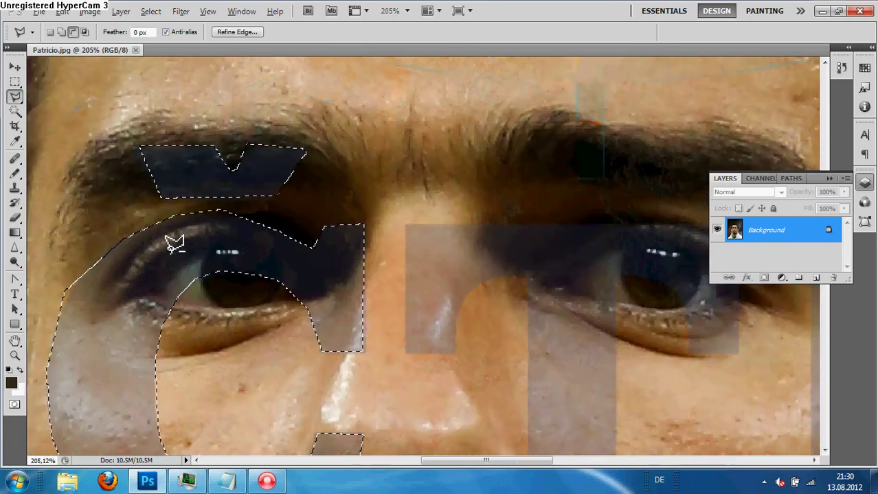
pyautogui.scroll(-3, 131, 125)
pyautogui.click(89, 12)
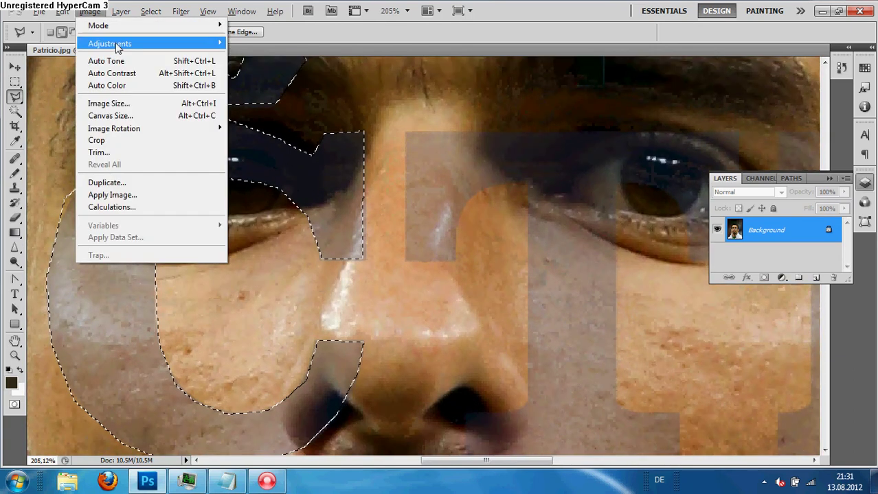
pyautogui.moveTo(121, 43)
pyautogui.click(255, 134)
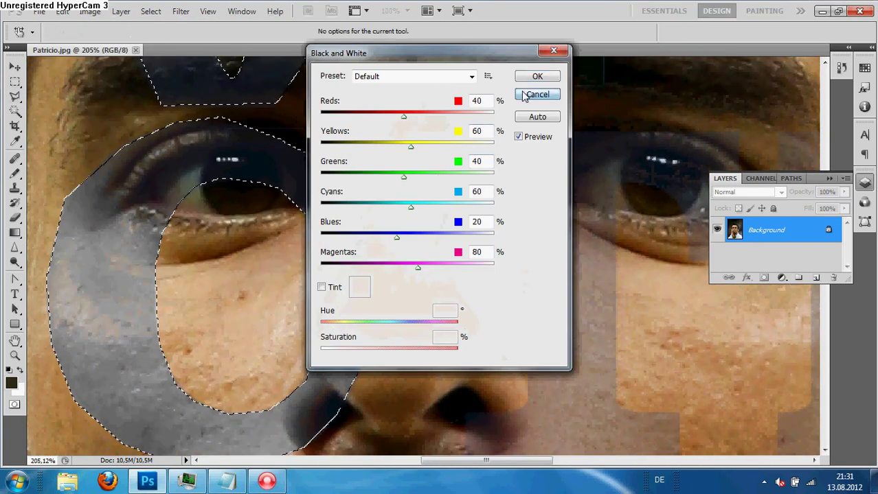
pyautogui.click(532, 92)
# Shift the midtones of the selected letter C and its accent toward red and yellow with Color Balance.
pyautogui.click(89, 11)
pyautogui.moveTo(109, 43)
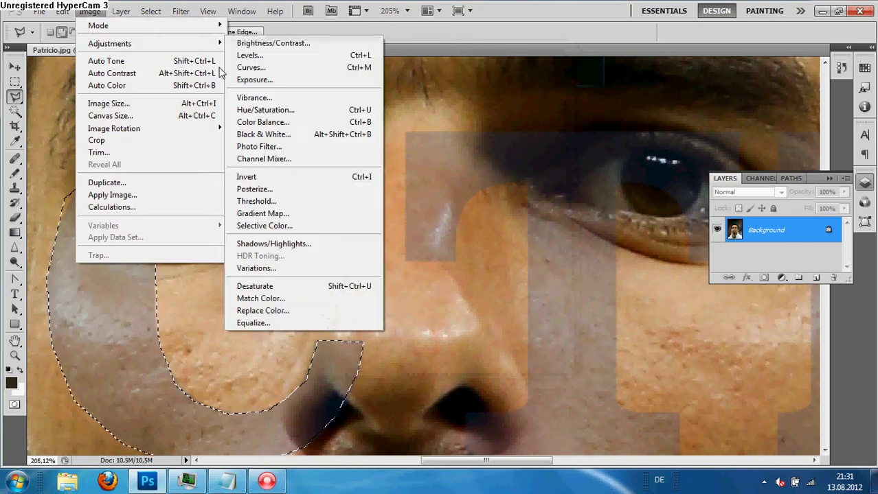
pyautogui.click(257, 121)
pyautogui.moveTo(747, 218); pyautogui.dragTo(766, 219)
pyautogui.moveTo(749, 248); pyautogui.dragTo(720, 260)
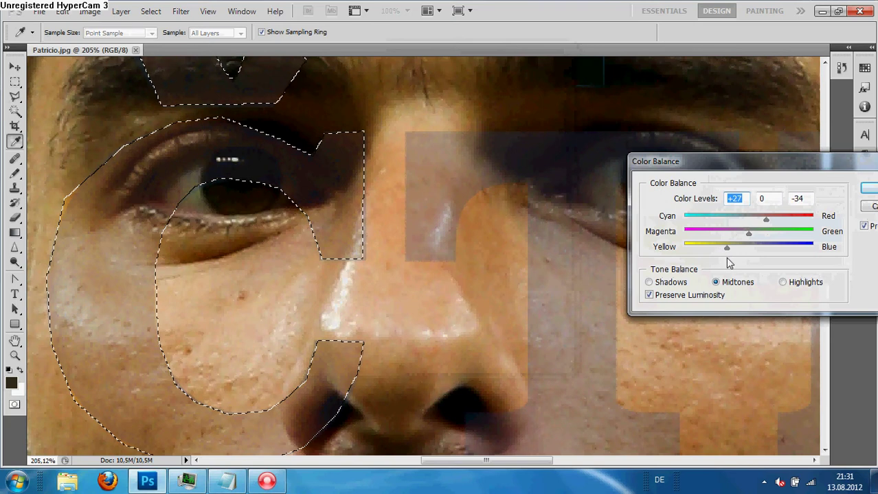
pyautogui.click(726, 251)
pyautogui.moveTo(765, 218); pyautogui.dragTo(772, 216)
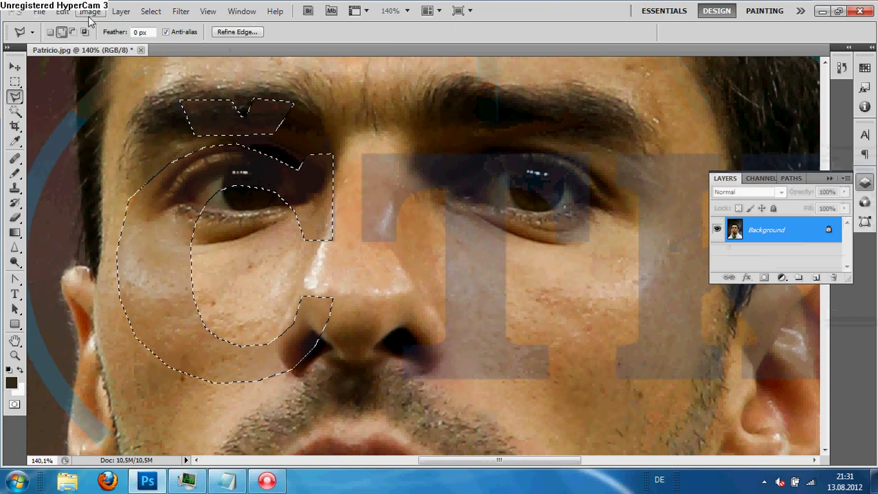
# Set the RGB white input level to 216 in Levels for the selected letter C and its accent.
pyautogui.click(89, 13)
pyautogui.moveTo(117, 45)
pyautogui.click(267, 60)
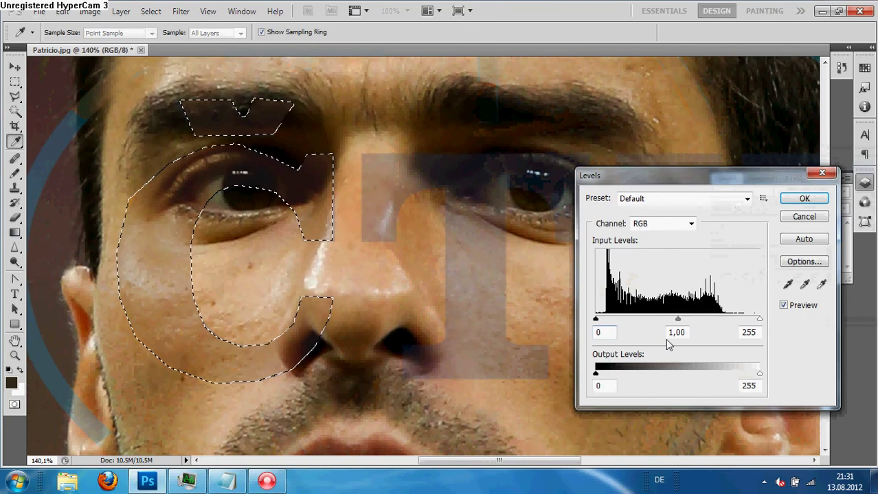
pyautogui.moveTo(760, 321); pyautogui.dragTo(737, 337)
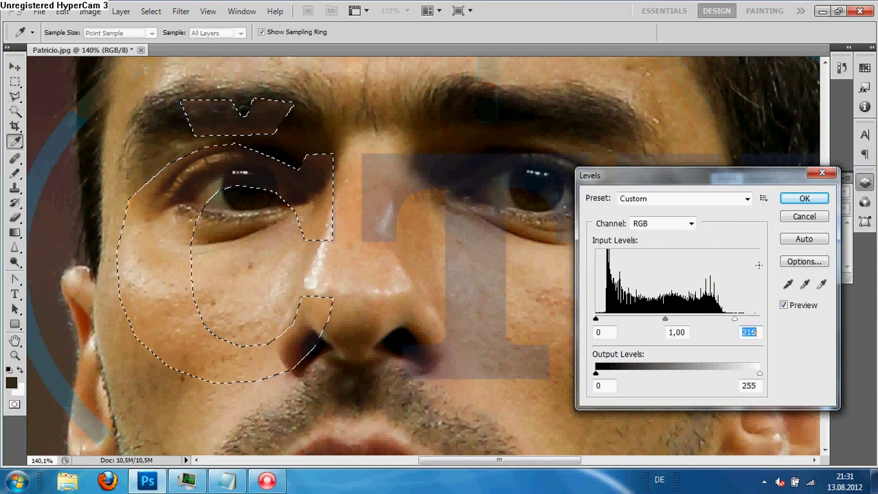
pyautogui.click(802, 198)
# Apply a second Color Balance to the selected letter C and accent with midtone color levels -18, 0 and +6.
pyautogui.click(88, 12)
pyautogui.moveTo(110, 43)
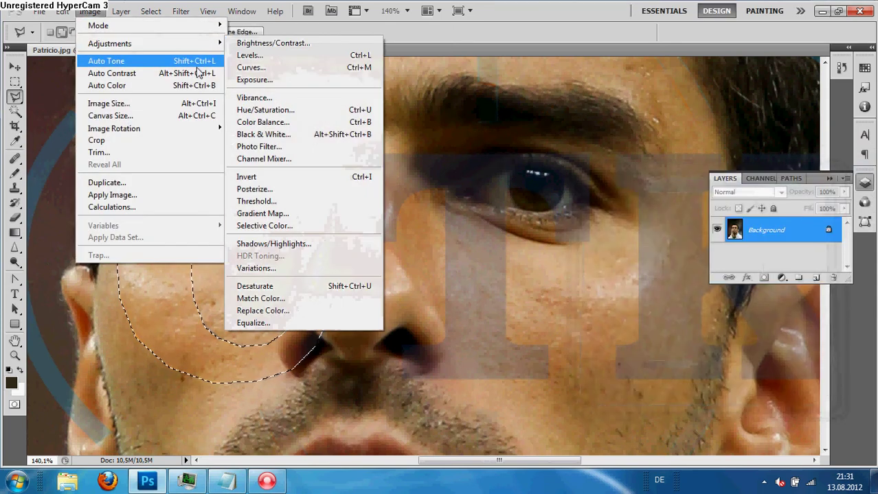
pyautogui.click(264, 122)
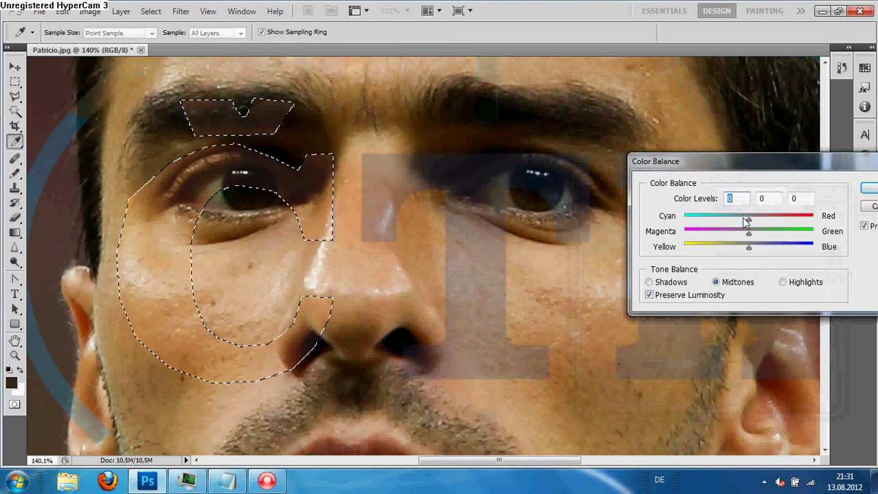
pyautogui.moveTo(752, 226); pyautogui.dragTo(752, 253)
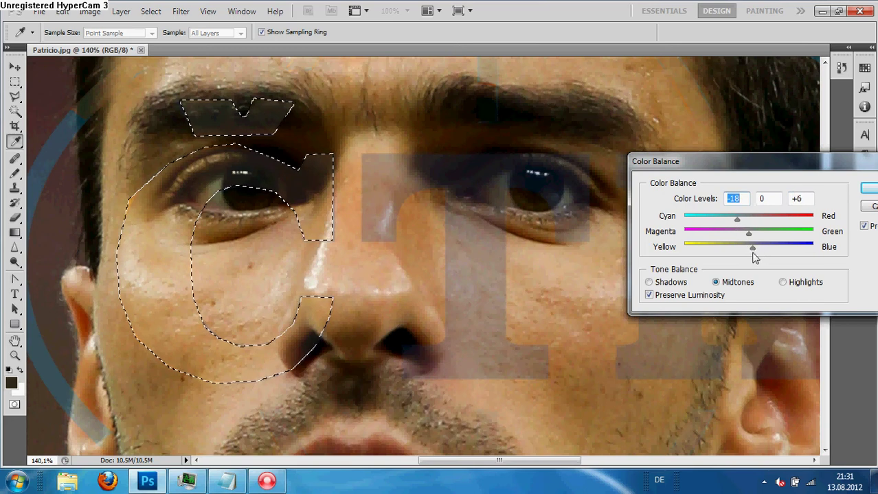
pyautogui.click(869, 188)
pyautogui.press('l')
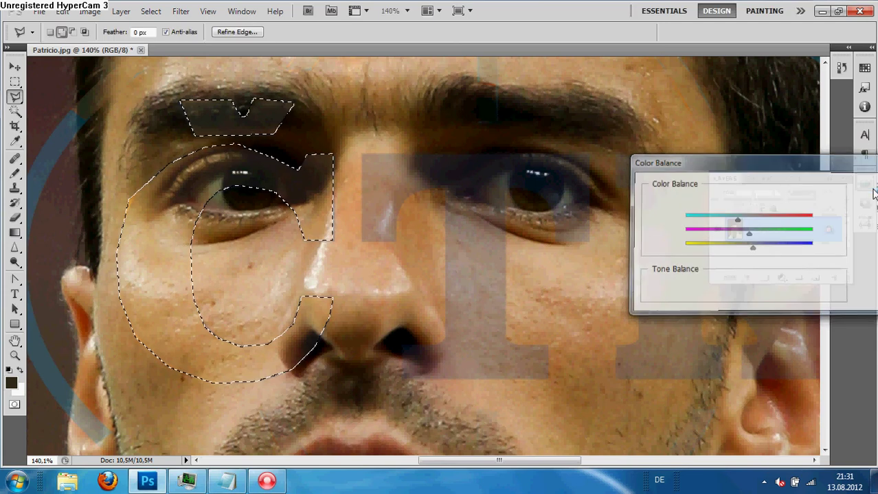
# Set the RGB black input level to 20 in Levels for the letter C and accent, and deselect them.
pyautogui.click(90, 11)
pyautogui.moveTo(184, 45)
pyautogui.click(249, 55)
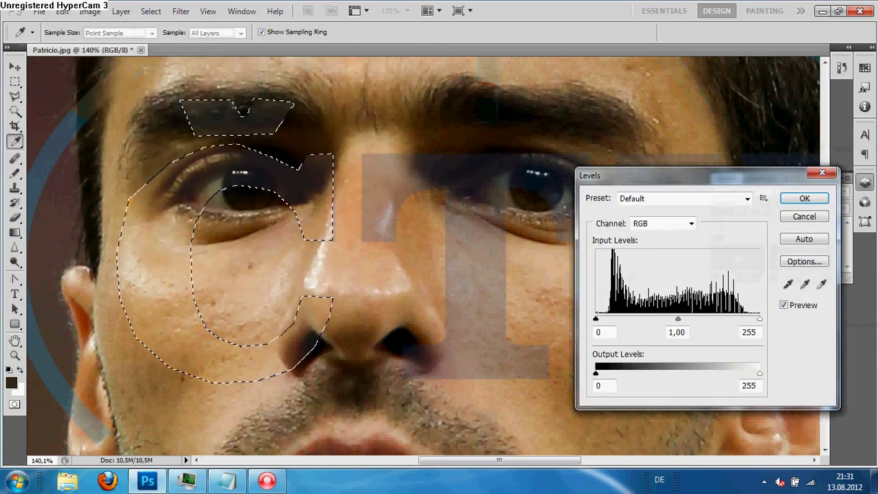
pyautogui.moveTo(597, 324); pyautogui.dragTo(609, 322)
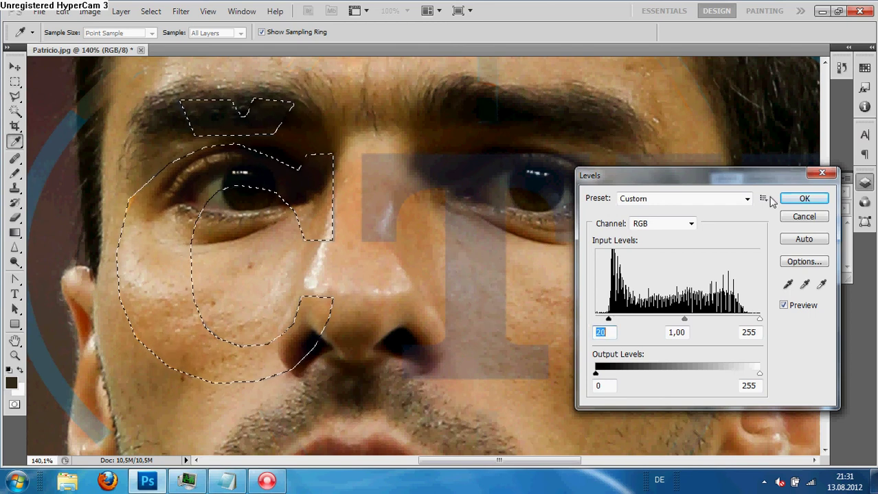
pyautogui.click(804, 199)
pyautogui.hotkey('ctrl', 'd')
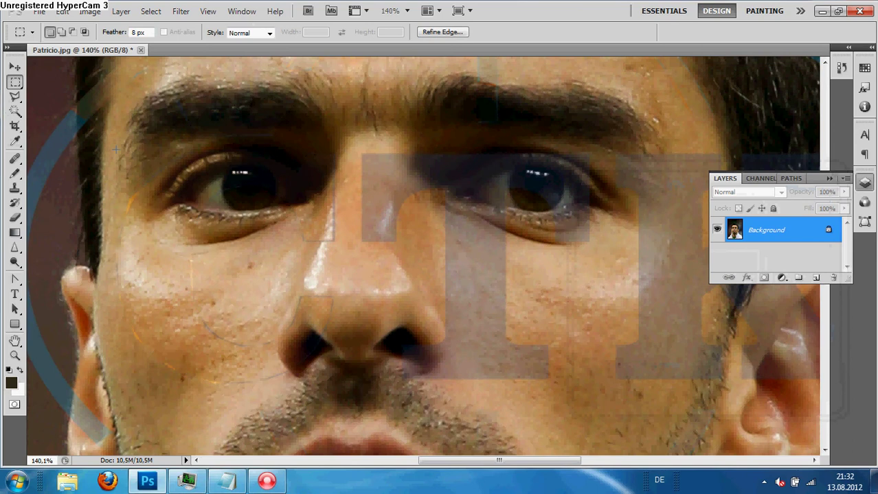
# Outline the watermark's letter T over the nose and eye with the Polygonal Lasso.
pyautogui.scroll(-5, 171, 227)
pyautogui.scroll(3, 189, 265)
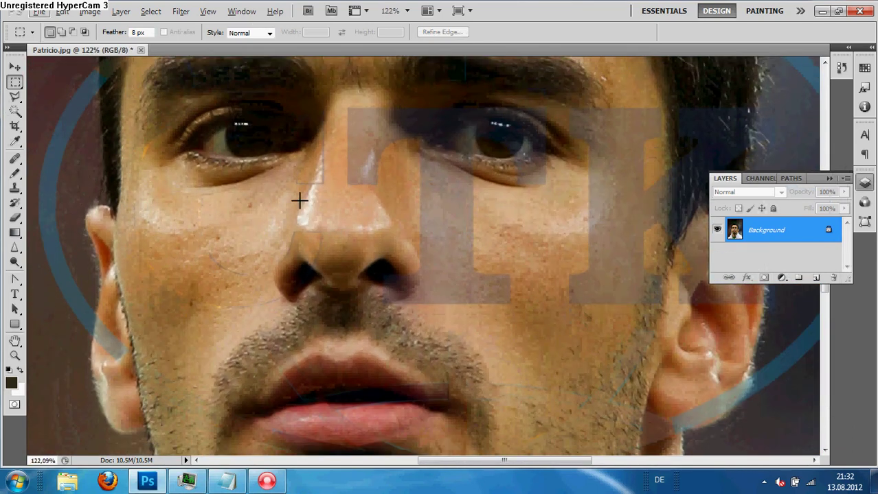
pyautogui.scroll(3, 300, 199)
pyautogui.hscroll(4, 300, 190)
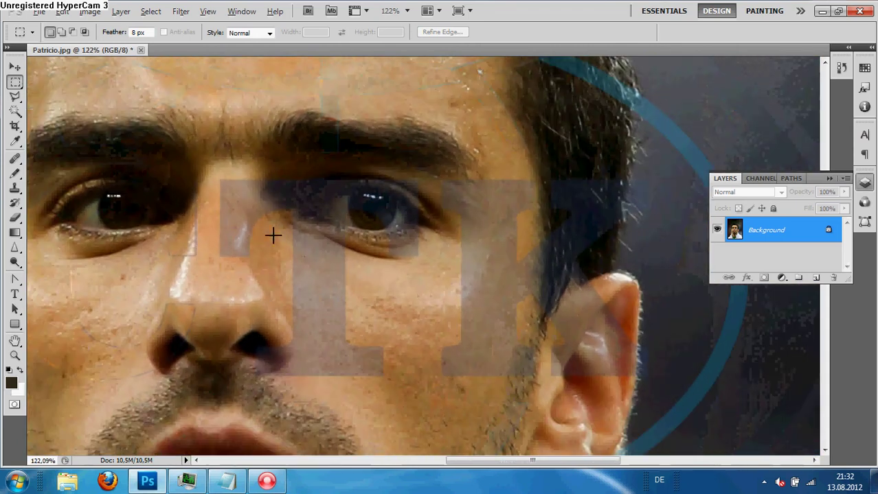
pyautogui.click(15, 97)
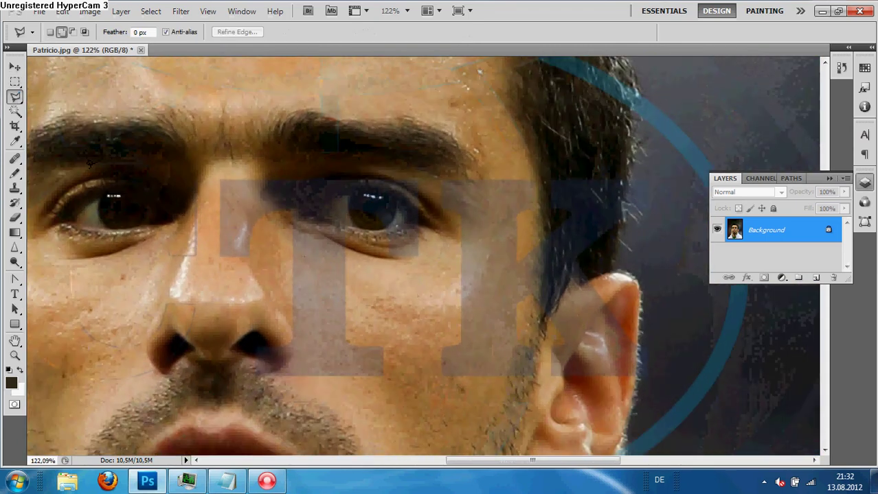
pyautogui.click(221, 254)
pyautogui.click(220, 181)
pyautogui.click(416, 180)
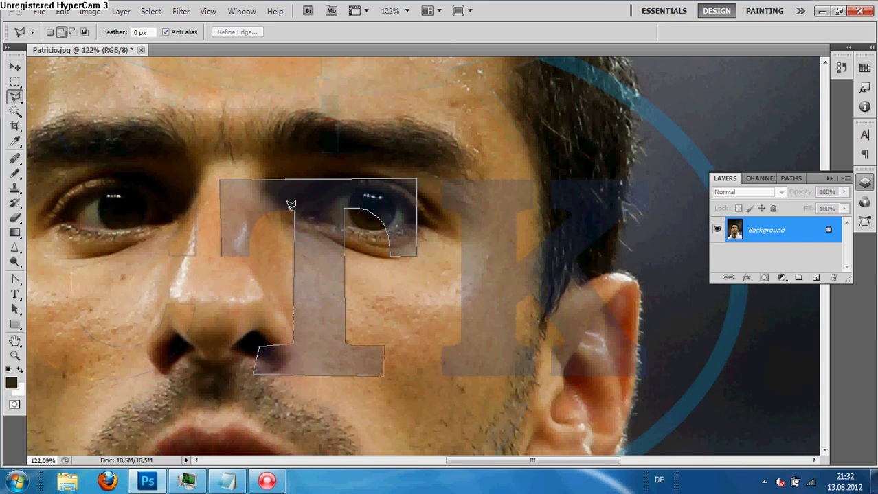
pyautogui.click(250, 253)
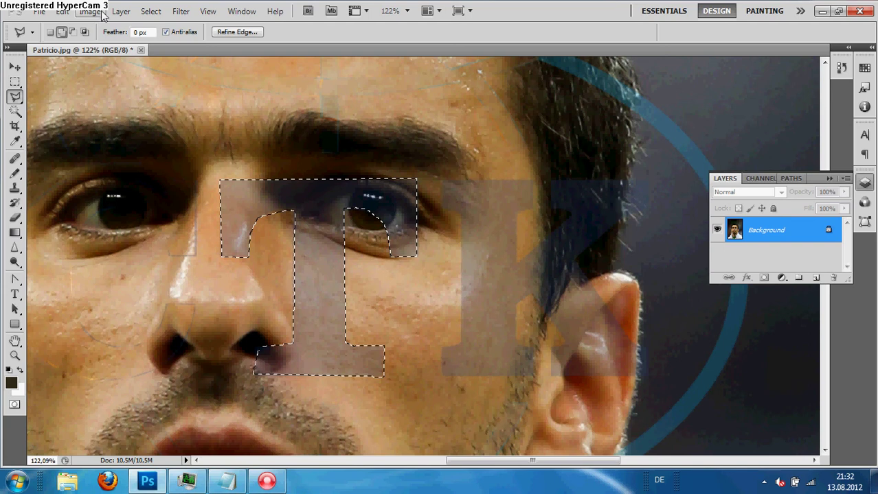
# Shift the midtones of the selected letter T toward red and yellow with Color Balance.
pyautogui.click(90, 11)
pyautogui.moveTo(121, 47)
pyautogui.click(285, 119)
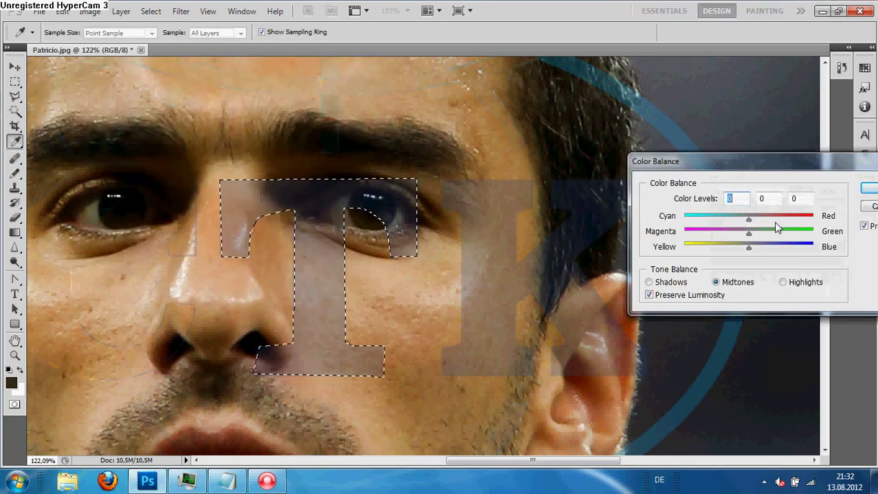
pyautogui.moveTo(749, 220); pyautogui.dragTo(776, 221)
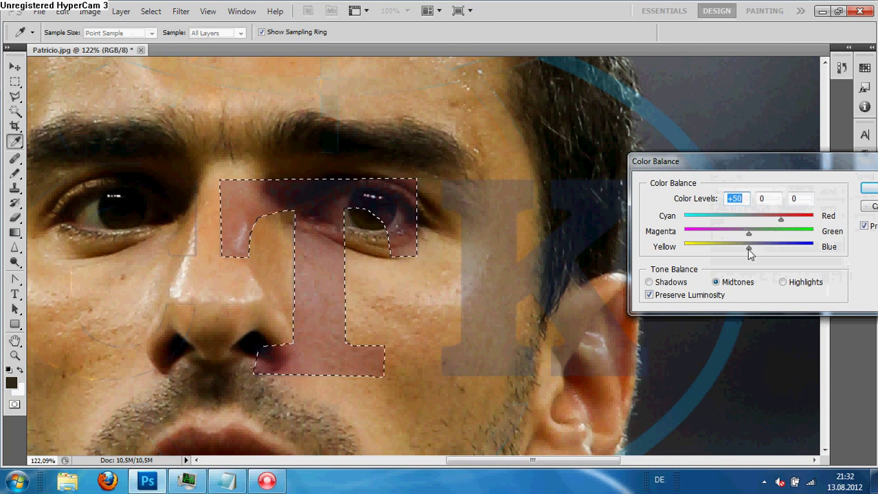
pyautogui.moveTo(748, 250); pyautogui.dragTo(715, 261)
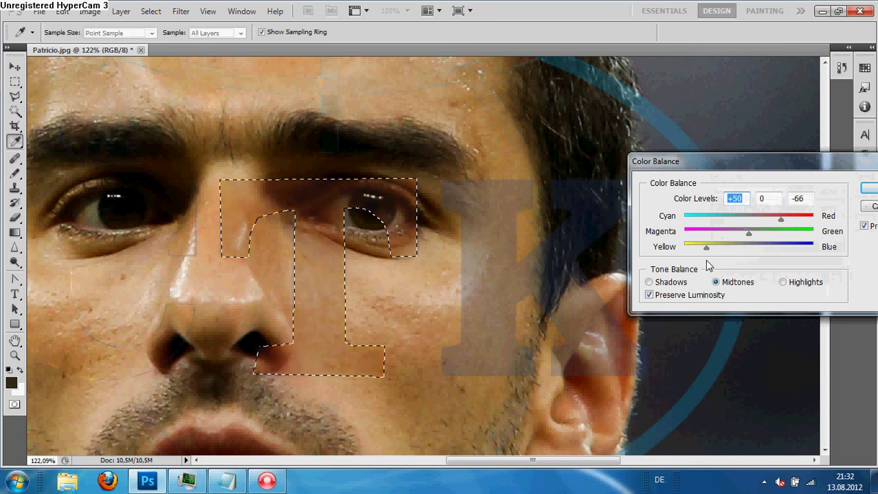
pyautogui.press('Tab')
pyautogui.press('Tab')
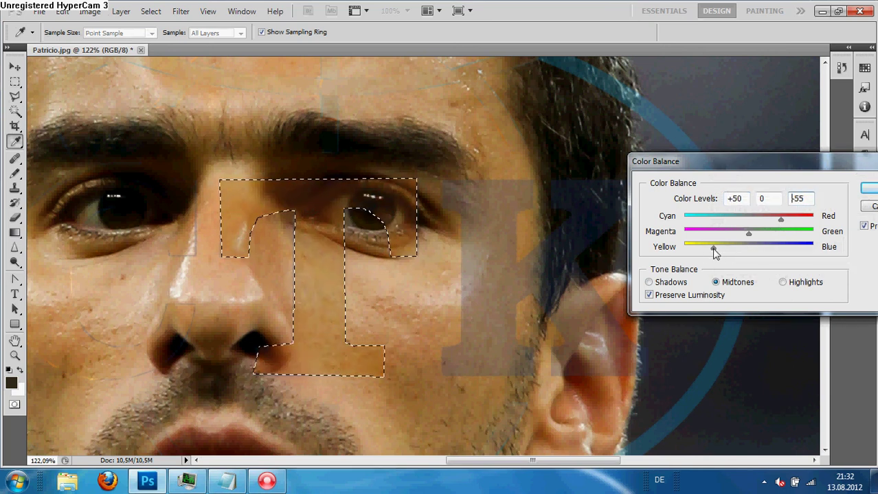
pyautogui.moveTo(779, 216); pyautogui.dragTo(778, 229)
pyautogui.moveTo(715, 250); pyautogui.dragTo(721, 249)
pyautogui.click(868, 187)
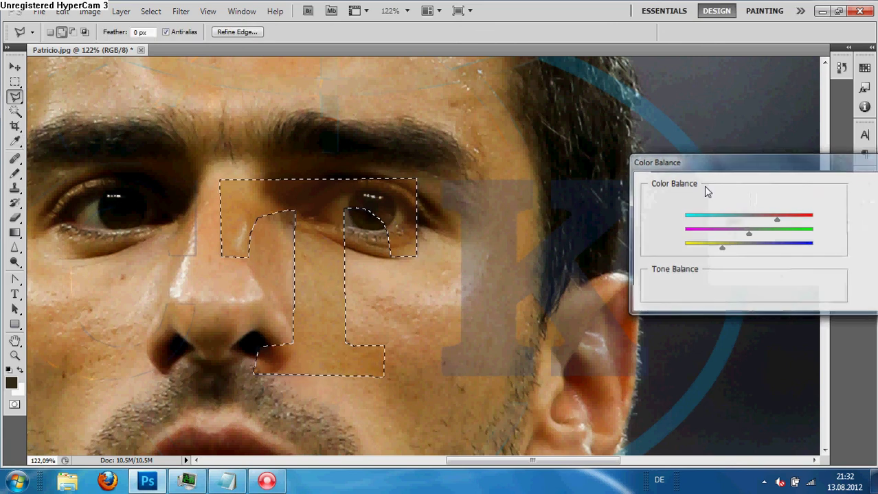
# Lower the RGB white input level of the selected letter T to 229 with Levels.
pyautogui.scroll(2, 461, 205)
pyautogui.click(89, 11)
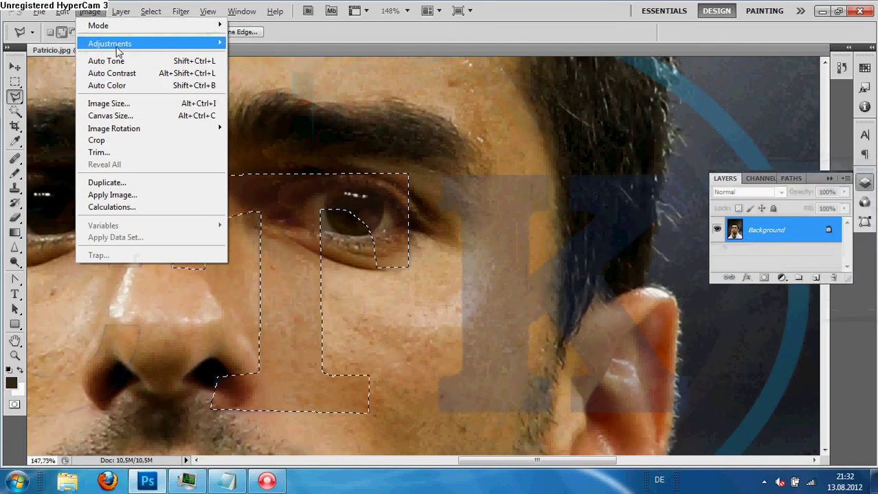
pyautogui.moveTo(157, 42)
pyautogui.click(248, 55)
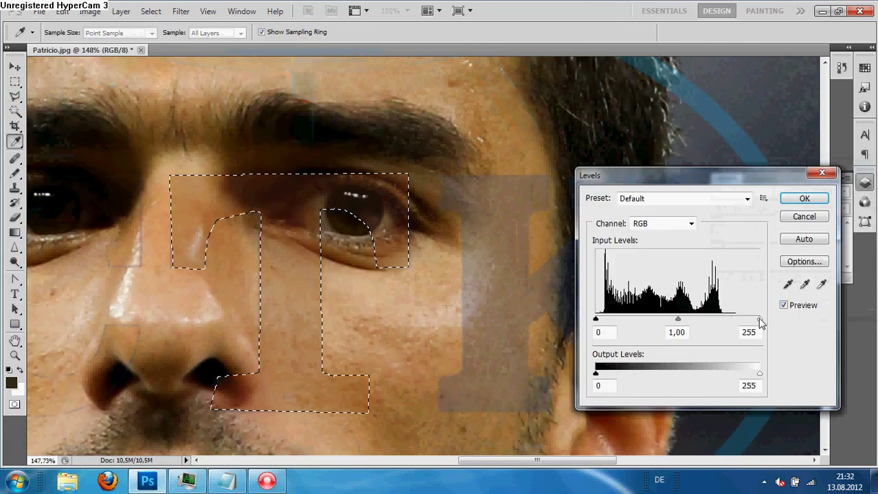
pyautogui.moveTo(759, 320); pyautogui.dragTo(744, 330)
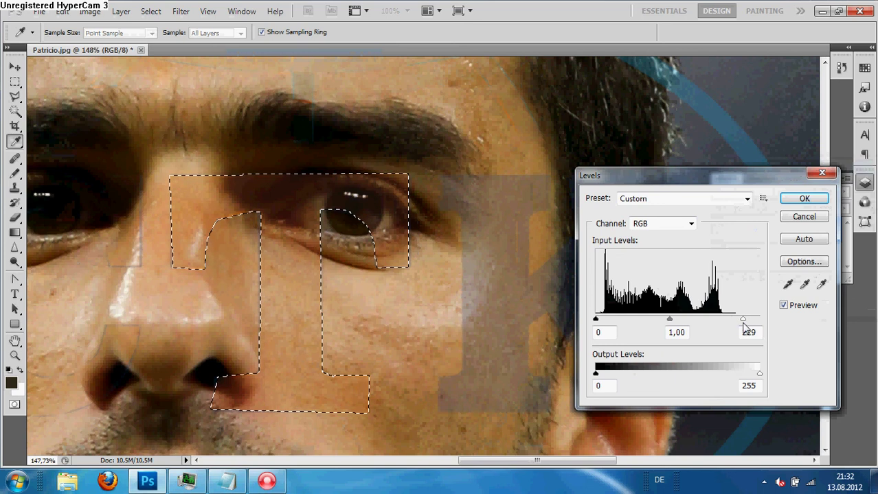
pyautogui.click(804, 198)
# Apply another Color Balance to the selected letter T with midtone color levels -15, 0 and +14.
pyautogui.click(89, 11)
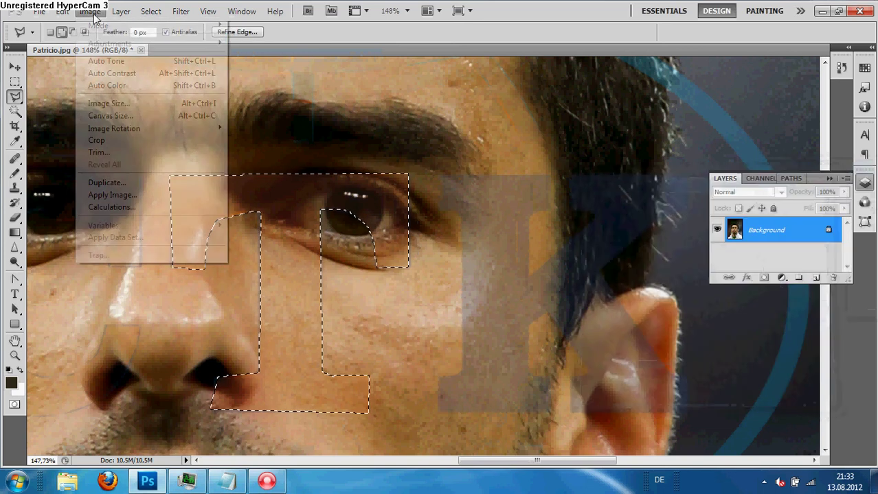
pyautogui.moveTo(199, 43)
pyautogui.click(295, 122)
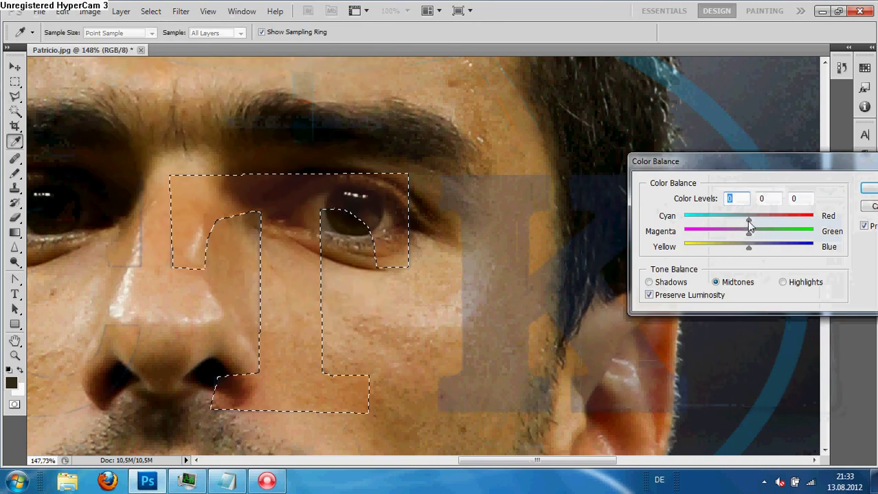
pyautogui.moveTo(747, 221); pyautogui.dragTo(755, 253)
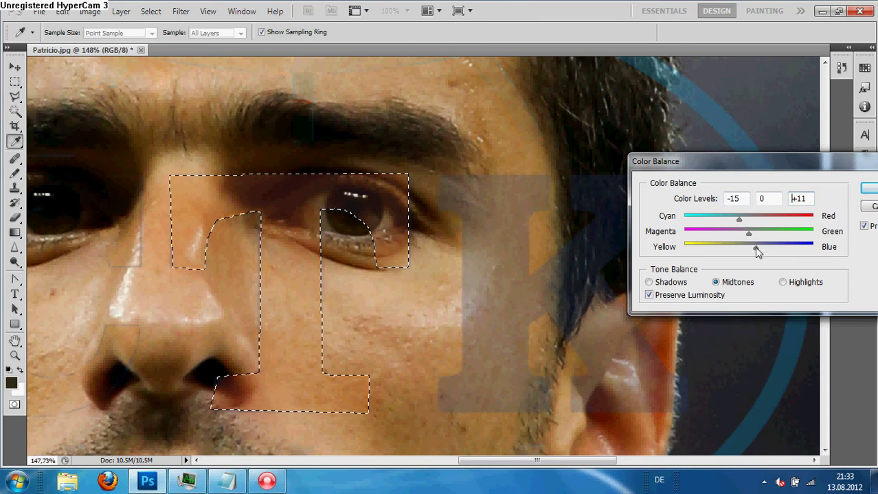
pyautogui.moveTo(755, 248); pyautogui.dragTo(758, 249)
pyautogui.click(871, 188)
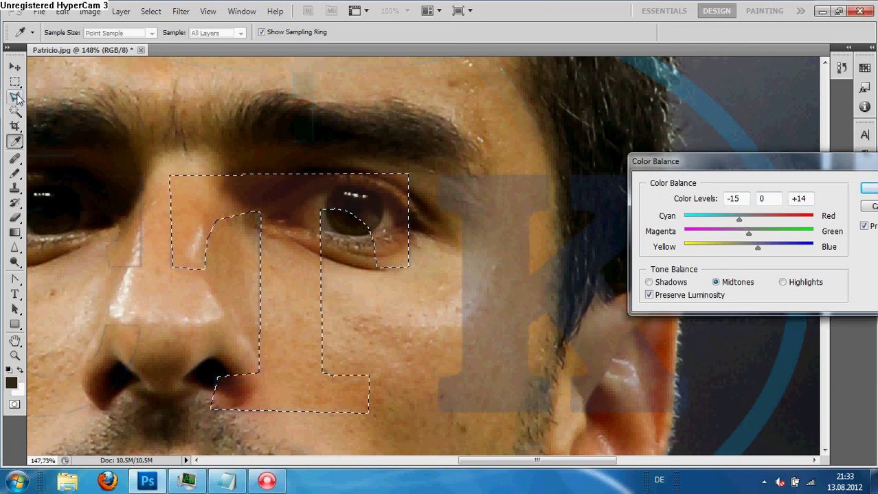
pyautogui.click(869, 189)
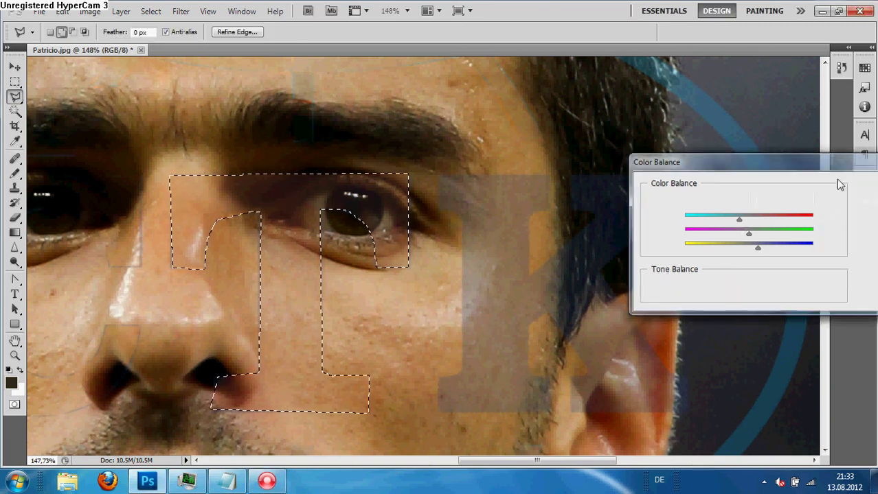
# Deselect the letter T, inspect the corrected area up close, and activate the Polygonal Lasso.
pyautogui.scroll(2, 291, 181)
pyautogui.click(15, 82)
pyautogui.click(169, 143)
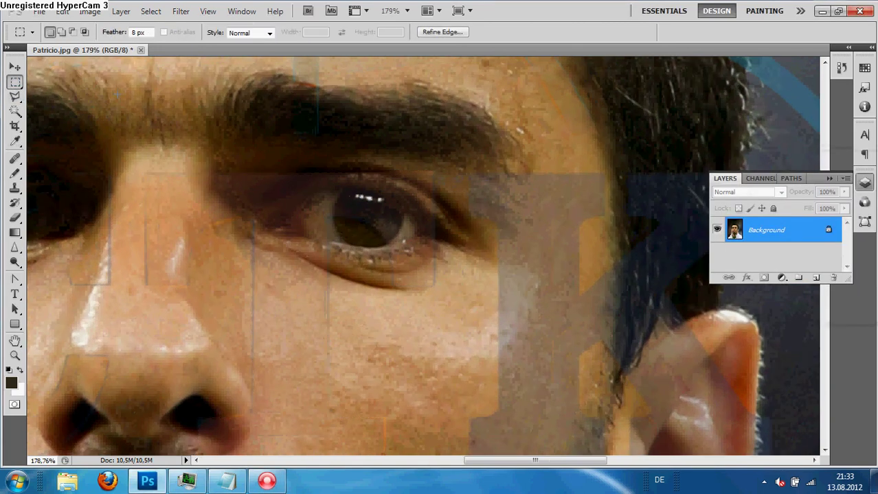
pyautogui.scroll(-6, 169, 144)
pyautogui.scroll(5, 197, 152)
pyautogui.scroll(4, 175, 144)
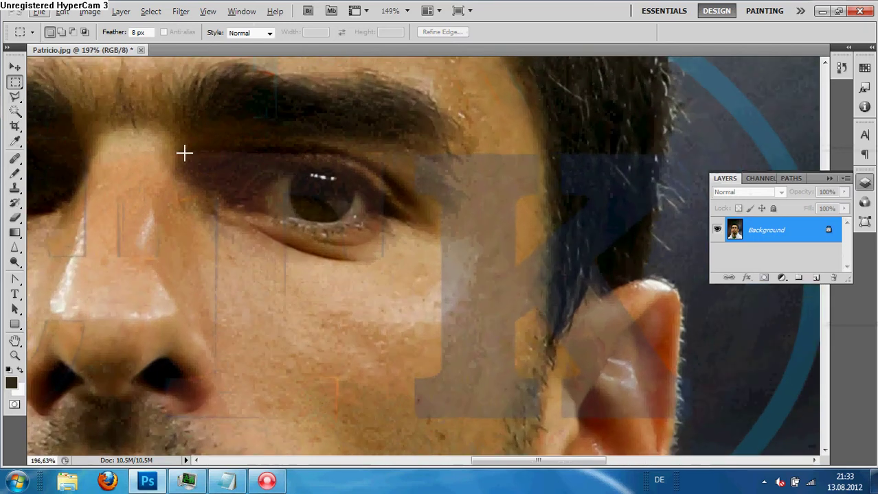
pyautogui.click(15, 96)
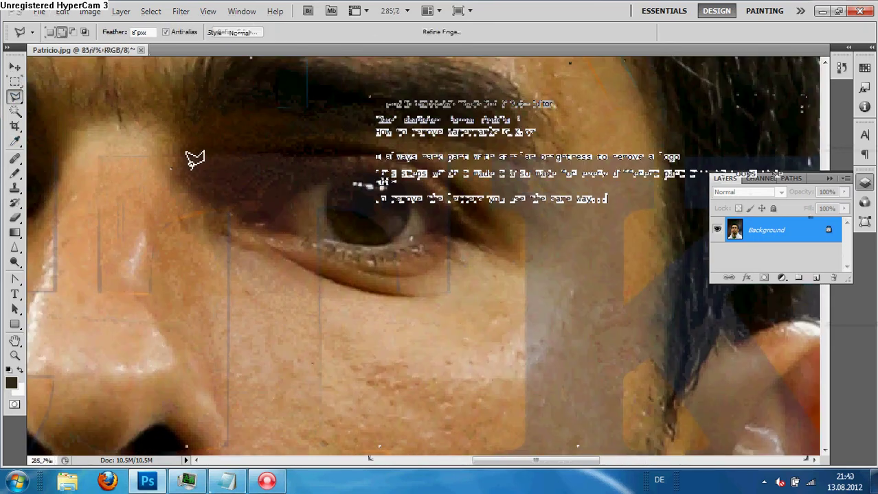
# Switch to the Editor notes and add: At the end you can remove the last parts of the texture with the "Healing Brush Tool".
pyautogui.write('th')
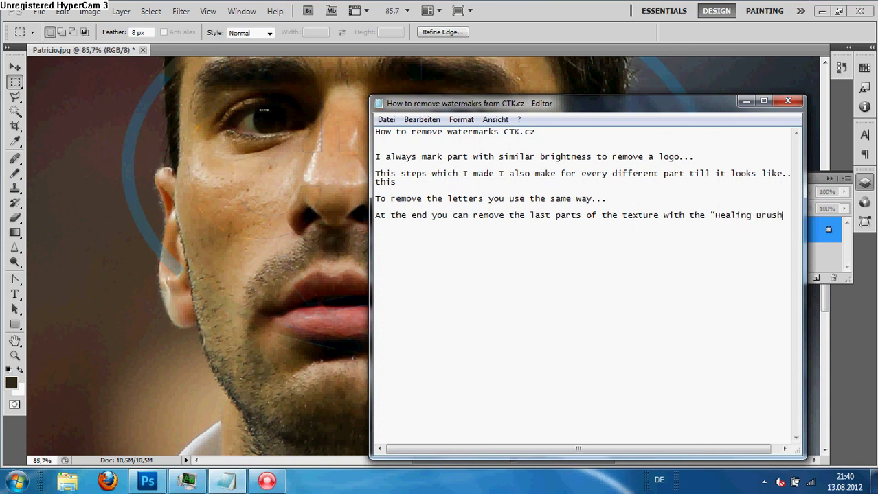
pyautogui.write('Tool')
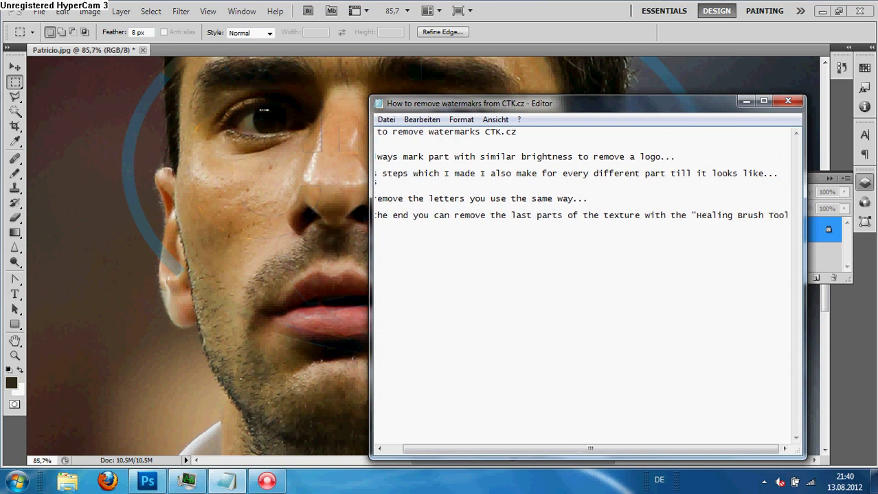
pyautogui.write('"')
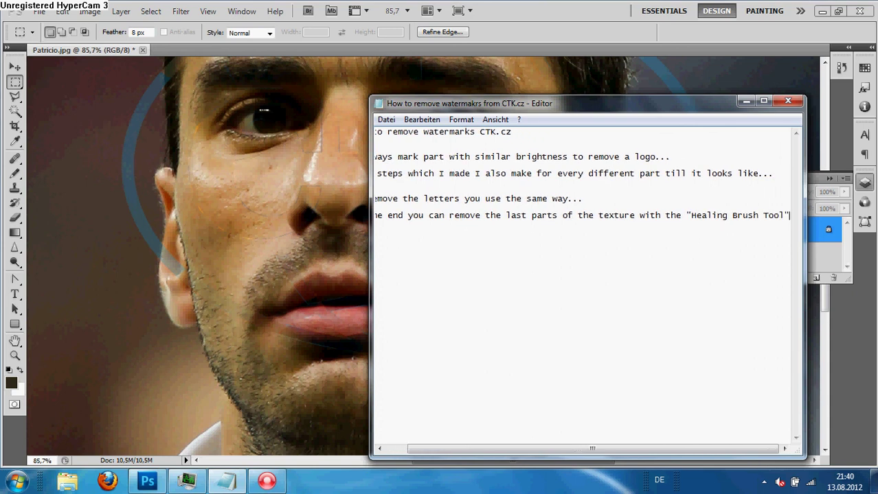
# Return to Photoshop and heal the orange arc left on the lower left cheek with the Healing Brush, sampling nearby skin.
pyautogui.click(13, 160)
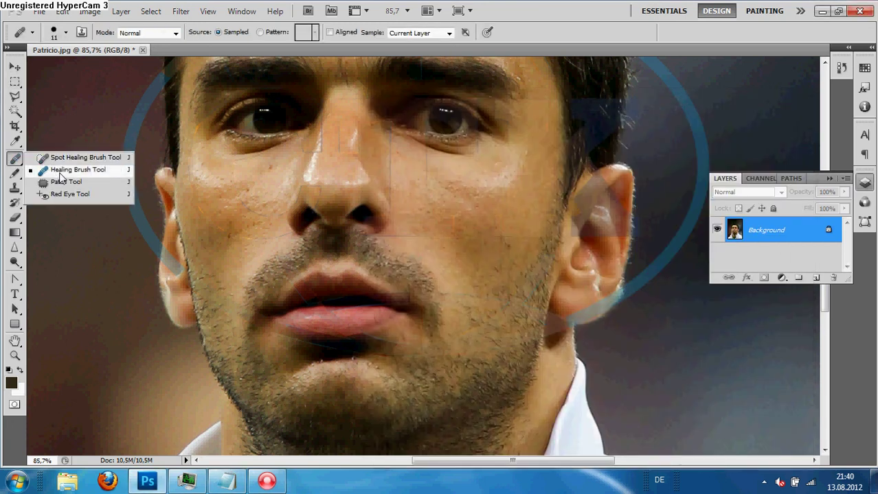
pyautogui.click(59, 174)
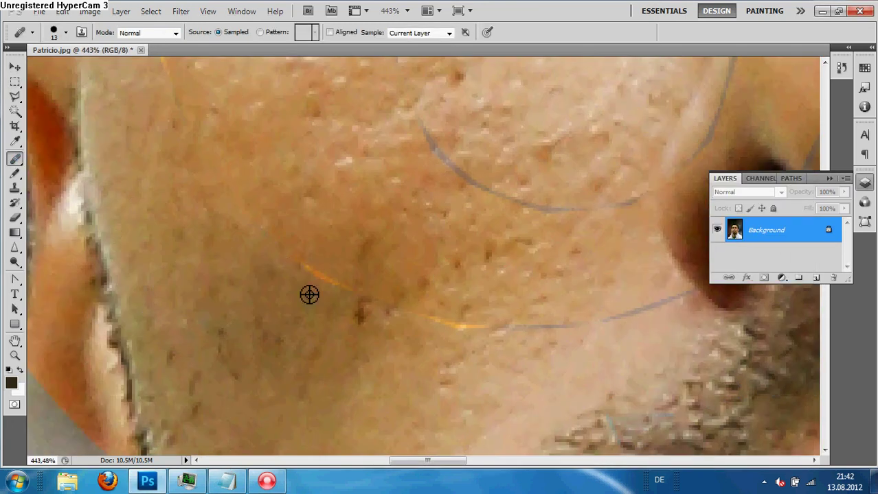
pyautogui.scroll(-3, 350, 259)
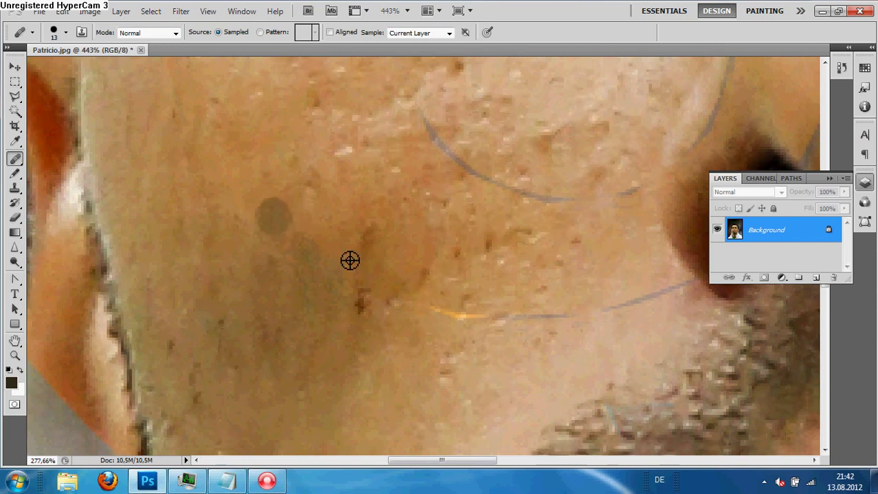
pyautogui.keyDown('alt'); pyautogui.click(389, 314); pyautogui.keyUp('alt')
pyautogui.moveTo(379, 284); pyautogui.dragTo(406, 293)
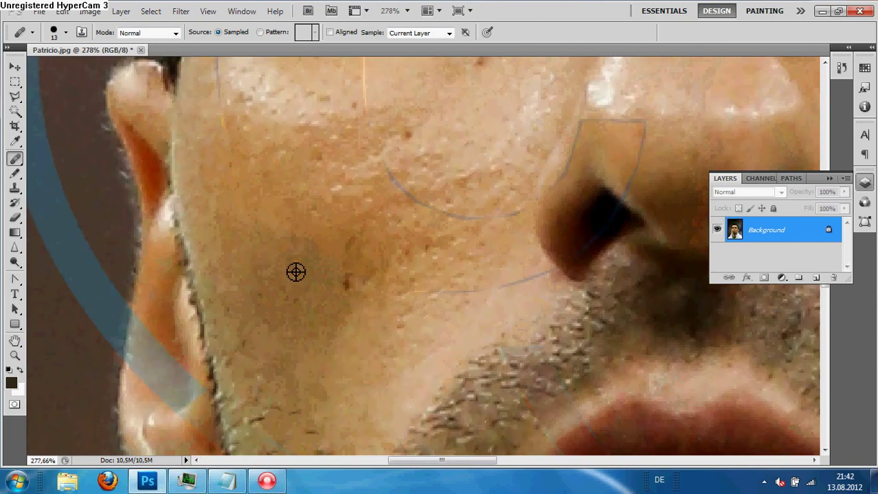
pyautogui.keyDown('alt'); pyautogui.click(296, 271); pyautogui.keyUp('alt')
pyautogui.moveTo(315, 256); pyautogui.dragTo(313, 262)
pyautogui.scroll(2, 326, 212)
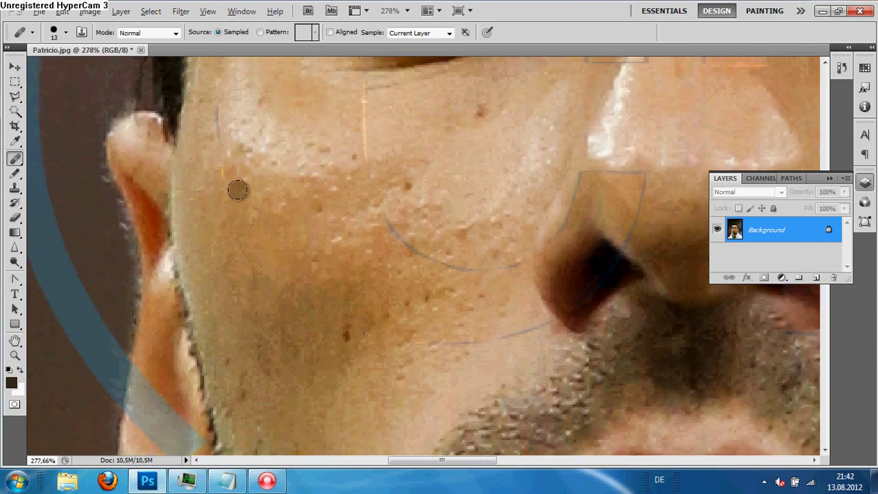
# Heal the thin watermark line along the cheek's outer edge and the orange mark beside the left eye's outer corner.
pyautogui.keyDown('alt'); pyautogui.click(215, 191); pyautogui.keyUp('alt')
pyautogui.scroll(1, 230, 188)
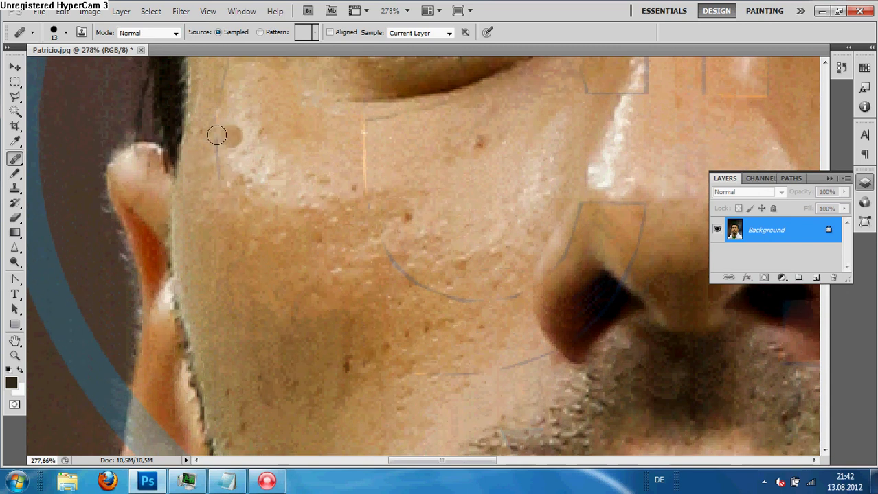
pyautogui.scroll(2, 216, 181)
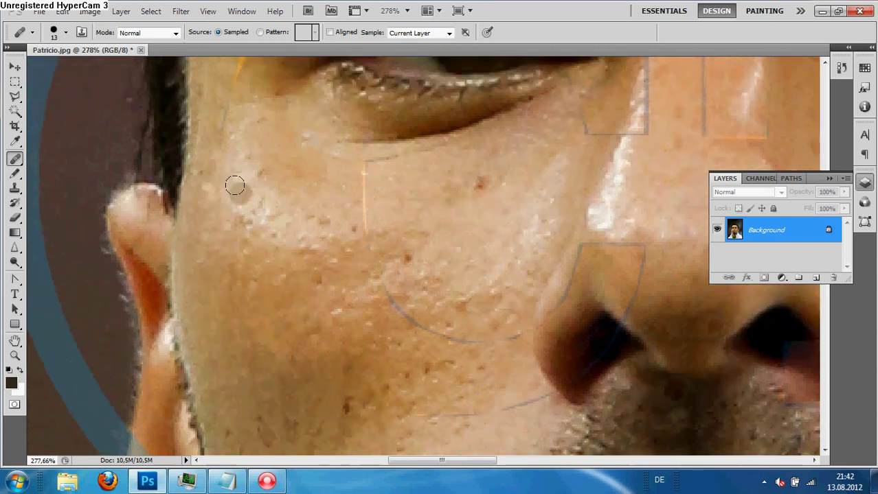
pyautogui.scroll(2, 206, 197)
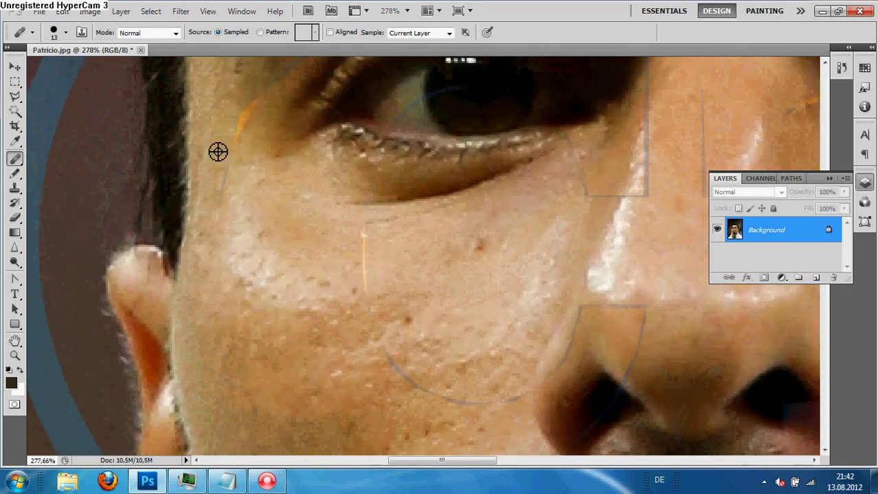
pyautogui.keyDown('alt'); pyautogui.click(214, 136); pyautogui.keyUp('alt')
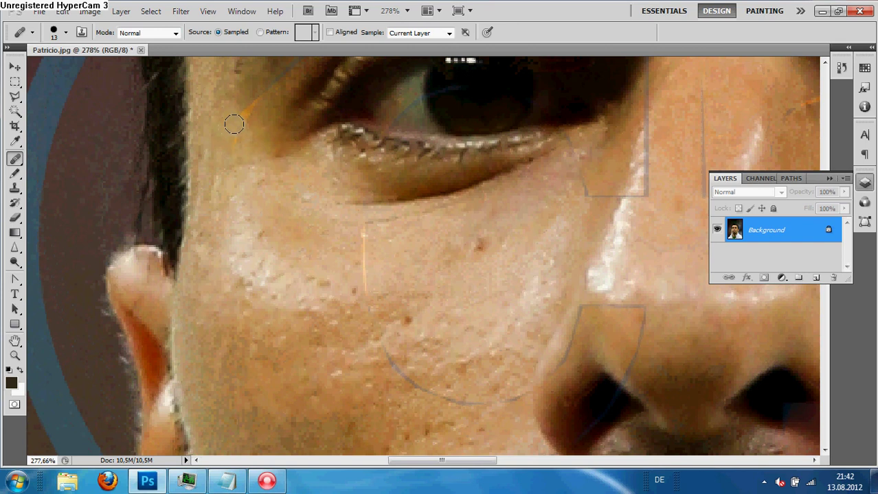
pyautogui.moveTo(254, 104)
pyautogui.mouseDown()
pyautogui.moveTo(234, 124)
pyautogui.moveTo(240, 128)
pyautogui.mouseUp()
# Heal the vertical orange line under the left eye and the curved grey outline across the cheek, sampling adjacent skin.
pyautogui.keyDown('alt'); pyautogui.click(386, 261); pyautogui.keyUp('alt')
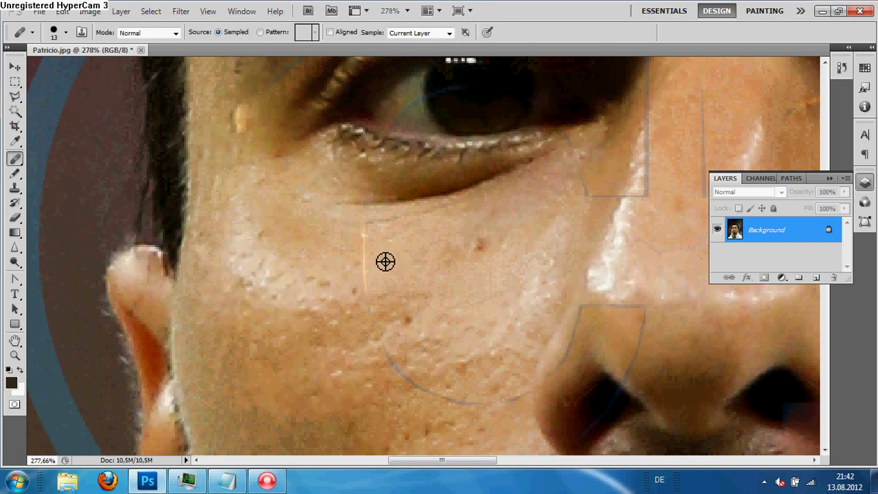
pyautogui.moveTo(363, 242); pyautogui.dragTo(354, 274)
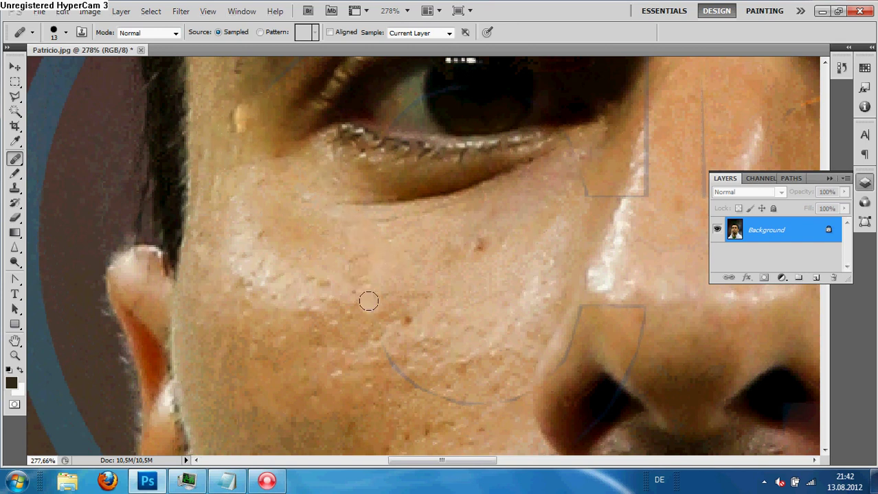
pyautogui.keyDown('alt'); pyautogui.click(373, 378); pyautogui.keyUp('alt')
pyautogui.moveTo(382, 354)
pyautogui.mouseDown()
pyautogui.moveTo(398, 373)
pyautogui.moveTo(452, 398)
pyautogui.moveTo(501, 401)
pyautogui.mouseUp()
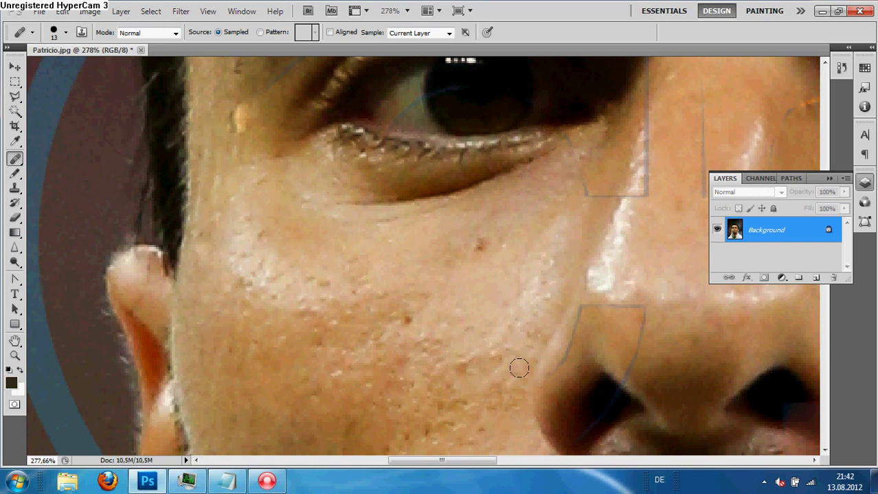
# Heal the curved watermark outline on the nose just above the left nostril.
pyautogui.hscroll(2, 549, 350)
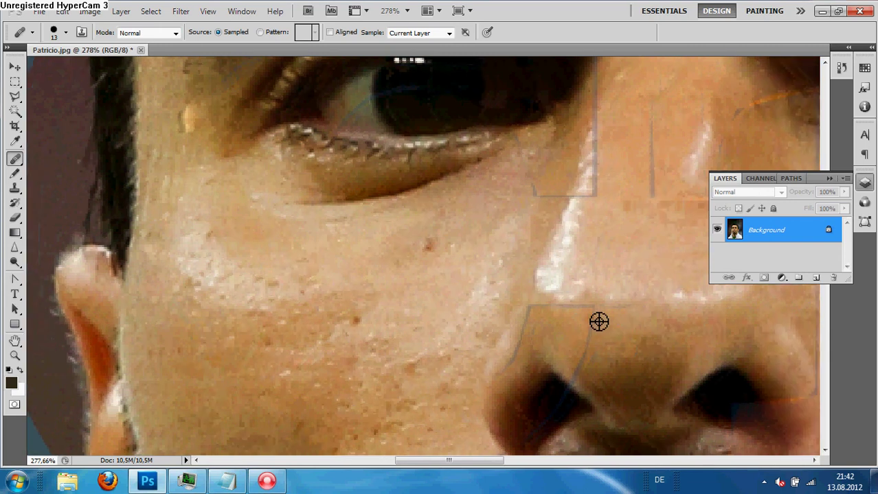
pyautogui.moveTo(592, 338); pyautogui.dragTo(592, 330)
pyautogui.click(585, 352)
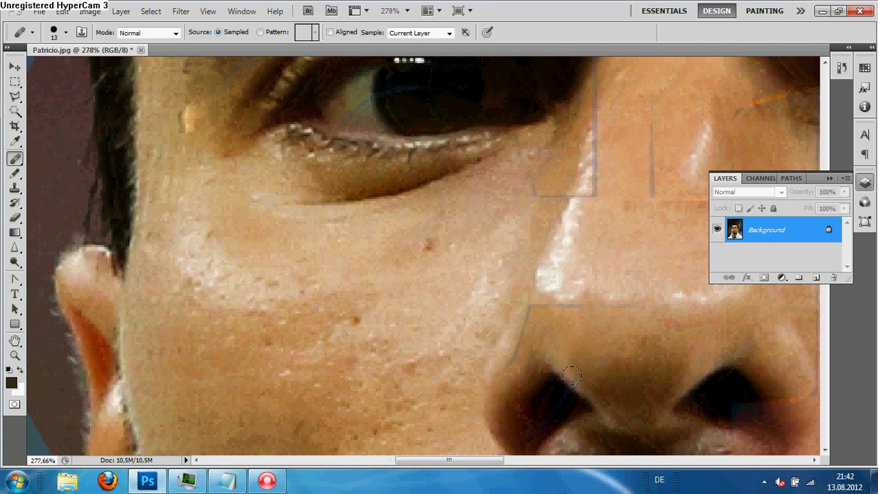
# Try to heal the blue watermark line in the left nostril with the Healing Brush.
pyautogui.scroll(-1, 563, 386)
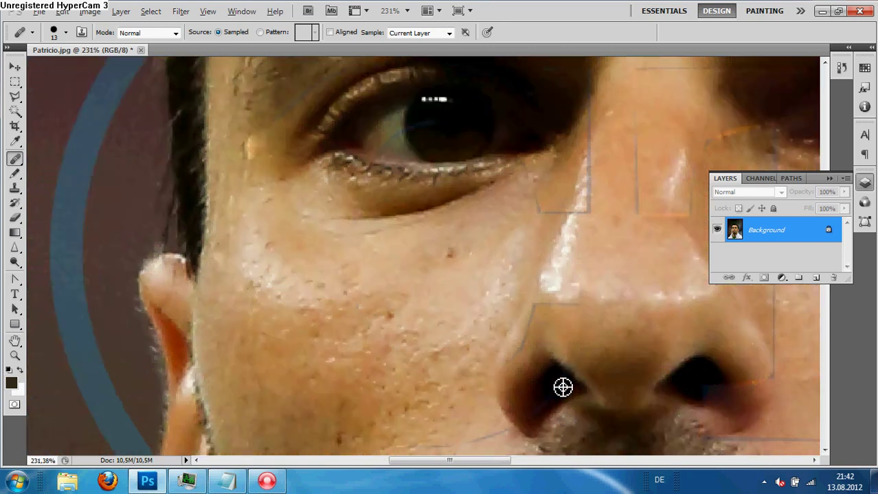
pyautogui.scroll(2, 575, 390)
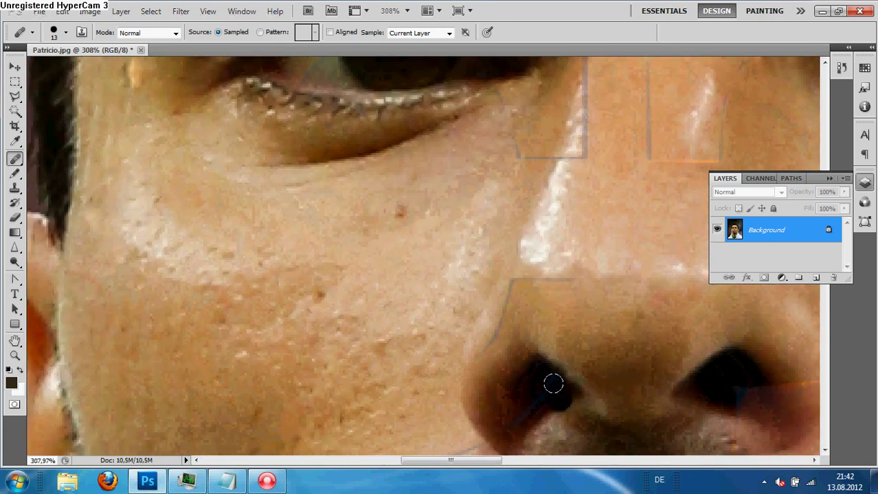
pyautogui.click(602, 349)
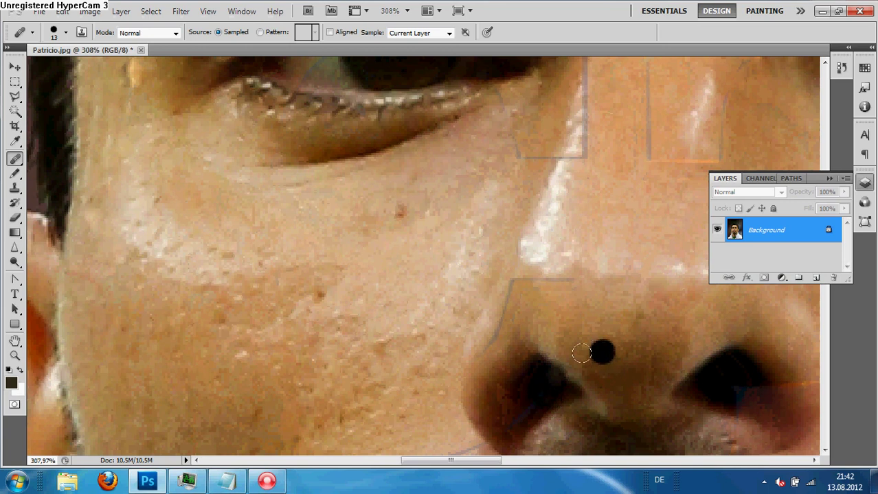
pyautogui.click(574, 377)
pyautogui.click(690, 363)
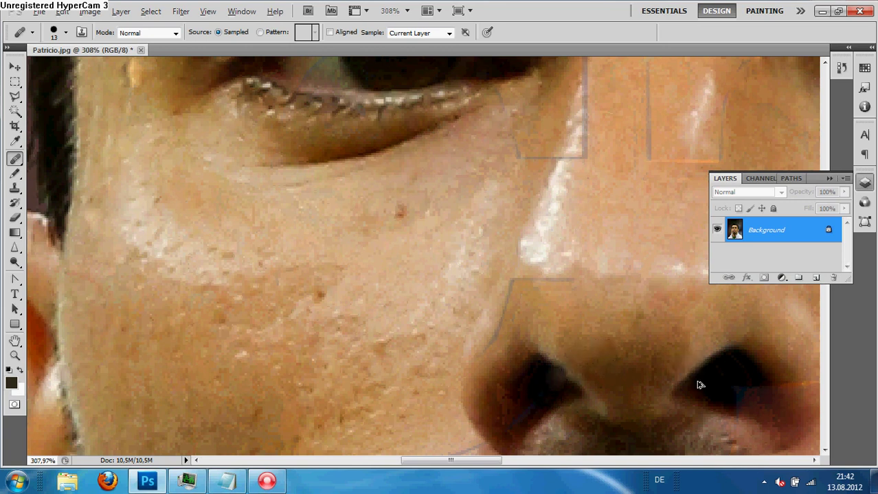
pyautogui.click(698, 376)
# Cover the blue line in the left nostril with the Clone Stamp, sampling dark nostril areas, and reactivate the Healing Brush.
pyautogui.click(14, 187)
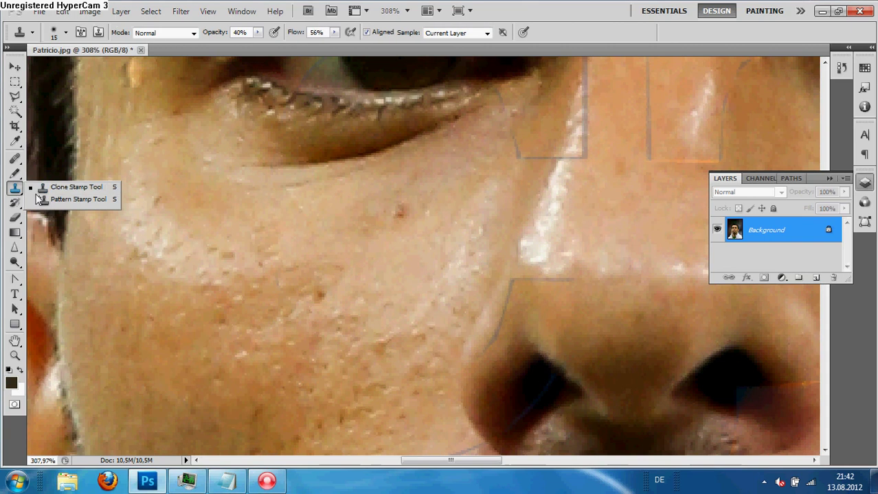
pyautogui.click(92, 188)
pyautogui.keyDown('alt'); pyautogui.click(724, 377); pyautogui.keyUp('alt')
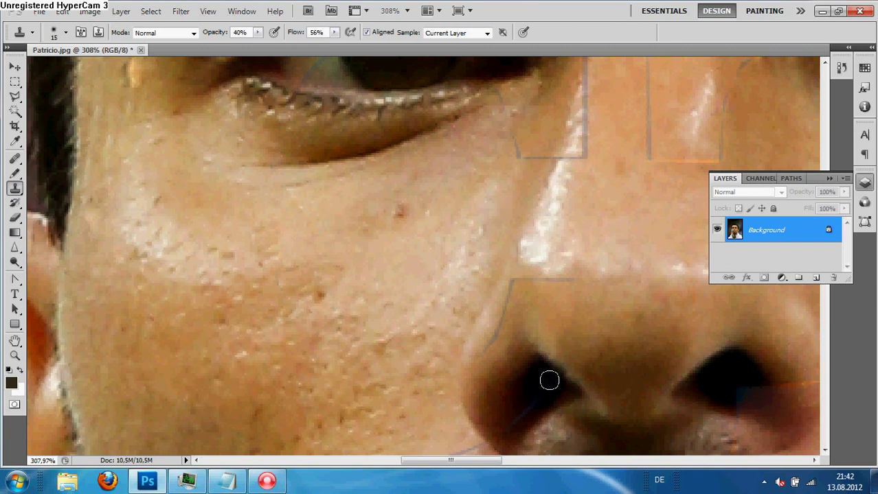
pyautogui.keyDown('alt'); pyautogui.click(538, 387); pyautogui.keyUp('alt')
pyautogui.moveTo(548, 379)
pyautogui.mouseDown()
pyautogui.moveTo(592, 370)
pyautogui.moveTo(545, 386)
pyautogui.moveTo(597, 380)
pyautogui.moveTo(543, 392)
pyautogui.mouseUp()
pyautogui.keyDown('alt'); pyautogui.click(722, 381); pyautogui.keyUp('alt')
pyautogui.moveTo(537, 400); pyautogui.dragTo(568, 385)
pyautogui.click(14, 157)
pyautogui.scroll(-1, 286, 286)
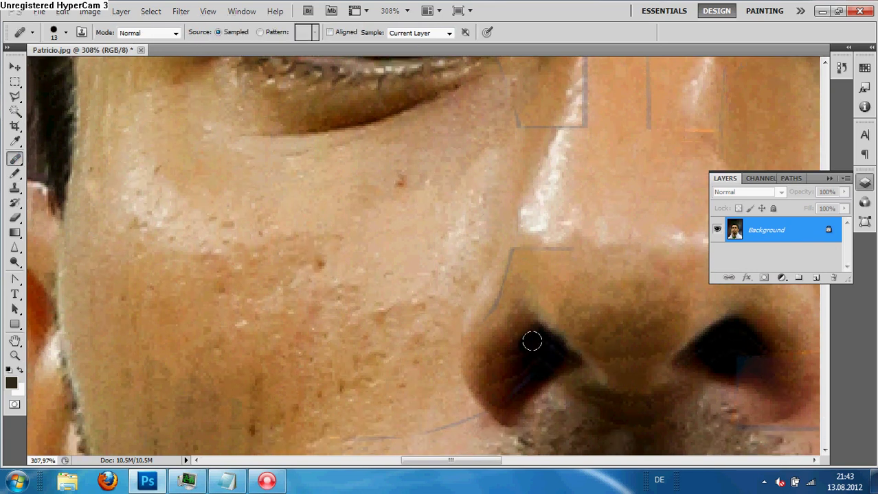
# Heal the remaining blue watermark line in the left nostril, sampling the dark interior of the right nostril.
pyautogui.keyDown('alt'); pyautogui.click(736, 343); pyautogui.keyUp('alt')
pyautogui.moveTo(584, 359); pyautogui.dragTo(576, 349)
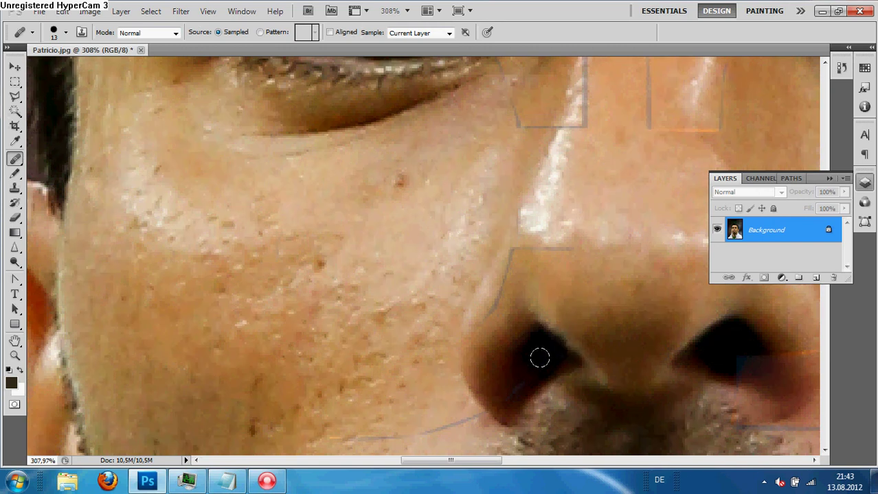
pyautogui.click(559, 342)
# Heal the curved grey outline running from the left nostril wing across the lower cheek, sampling adjacent skin.
pyautogui.scroll(-1, 510, 360)
pyautogui.scroll(-2, 510, 360)
pyautogui.click(492, 339)
pyautogui.keyDown('alt'); pyautogui.click(569, 312); pyautogui.keyUp('alt')
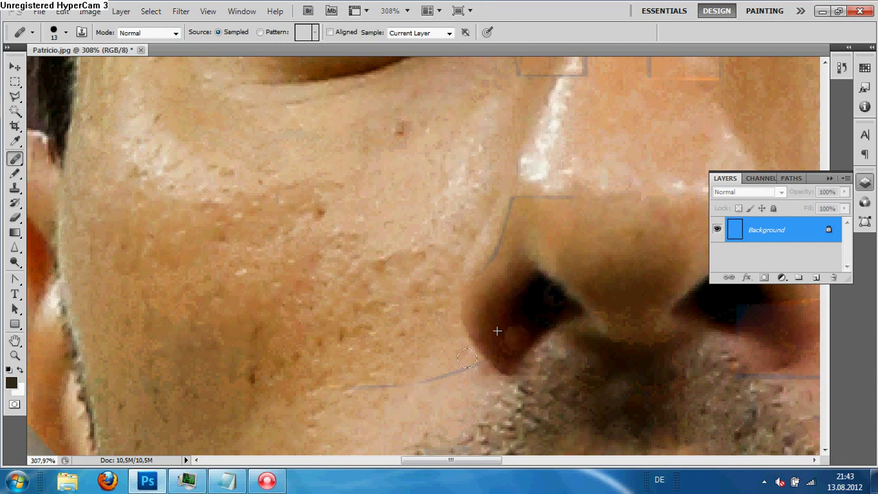
pyautogui.click(437, 398)
pyautogui.keyDown('alt'); pyautogui.click(468, 384); pyautogui.keyUp('alt')
pyautogui.moveTo(462, 369)
pyautogui.mouseDown()
pyautogui.moveTo(393, 392)
pyautogui.moveTo(405, 388)
pyautogui.moveTo(349, 386)
pyautogui.mouseUp()
# Heal the grey corner outline above the left nostril wing, covering both its slanted and horizontal parts.
pyautogui.scroll(2, 369, 378)
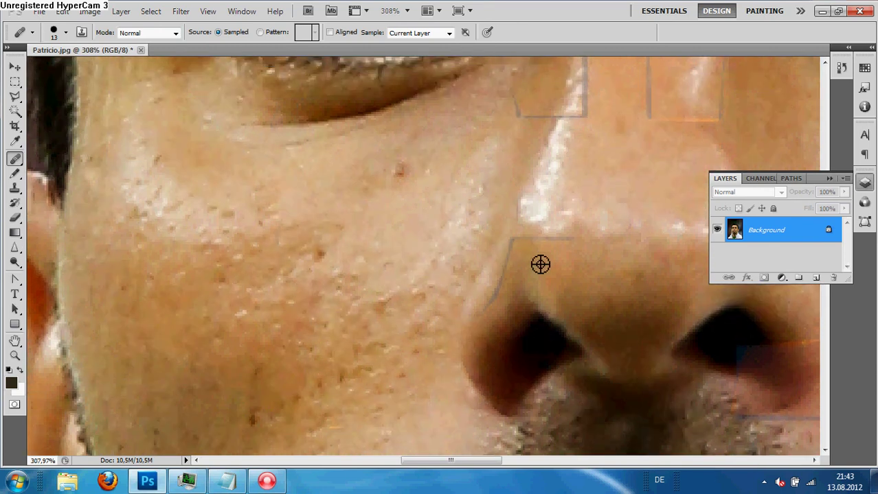
pyautogui.moveTo(511, 242)
pyautogui.mouseDown()
pyautogui.moveTo(464, 321)
pyautogui.moveTo(501, 261)
pyautogui.mouseUp()
pyautogui.moveTo(524, 235); pyautogui.dragTo(570, 239)
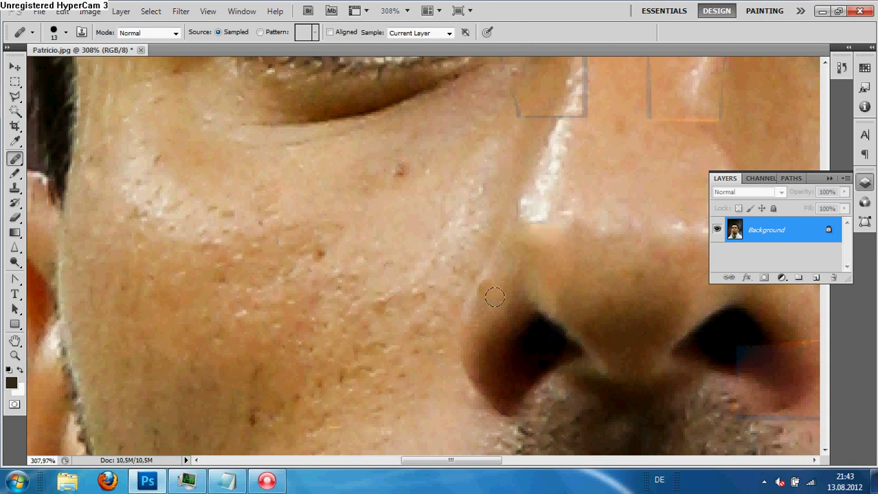
# Heal the lower part of the vertical line and the horizontal line on the nose side below the inner eye corner.
pyautogui.scroll(5, 543, 237)
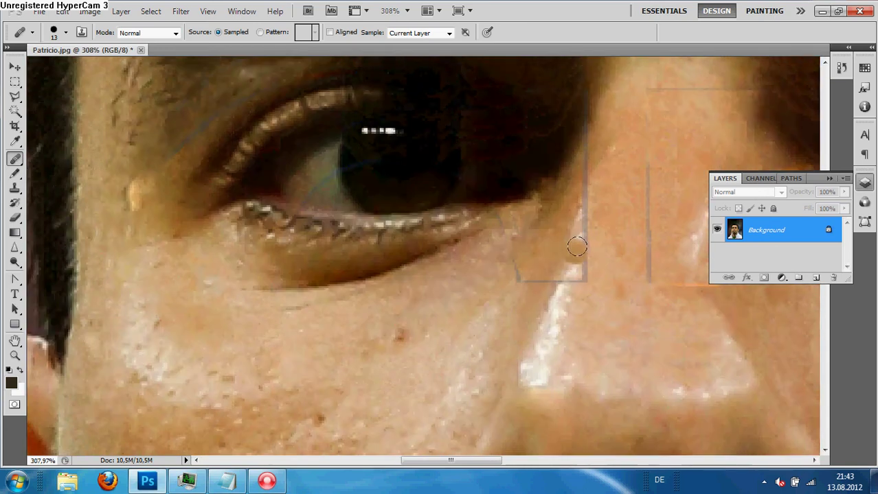
pyautogui.scroll(3, 562, 235)
pyautogui.scroll(-1, 474, 170)
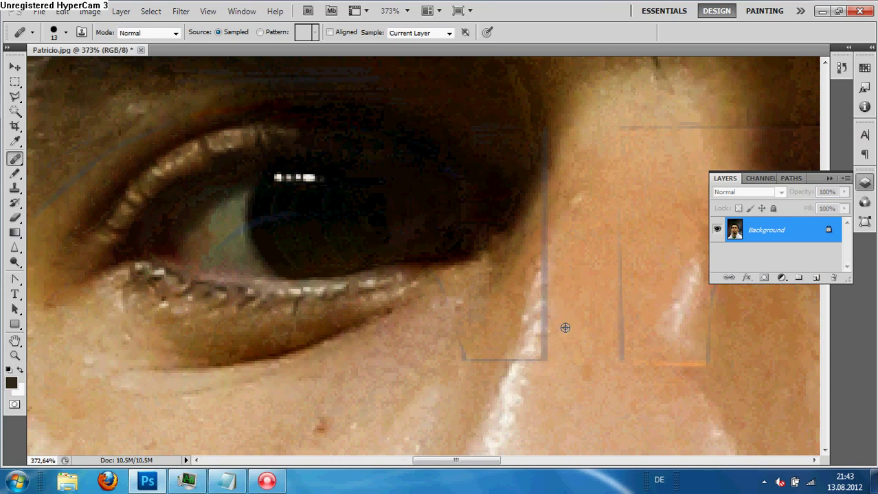
pyautogui.keyDown('alt'); pyautogui.click(570, 308); pyautogui.keyUp('alt')
pyautogui.moveTo(546, 308)
pyautogui.mouseDown()
pyautogui.moveTo(529, 362)
pyautogui.moveTo(533, 298)
pyautogui.mouseUp()
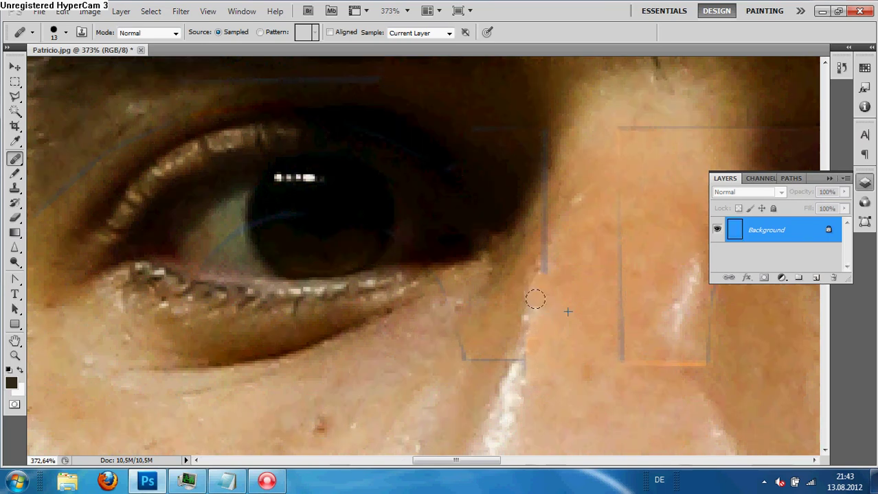
pyautogui.moveTo(439, 331)
pyautogui.mouseDown()
pyautogui.moveTo(457, 354)
pyautogui.moveTo(486, 358)
pyautogui.moveTo(519, 385)
pyautogui.moveTo(511, 359)
pyautogui.mouseUp()
pyautogui.keyDown('alt'); pyautogui.click(510, 419); pyautogui.keyUp('alt')
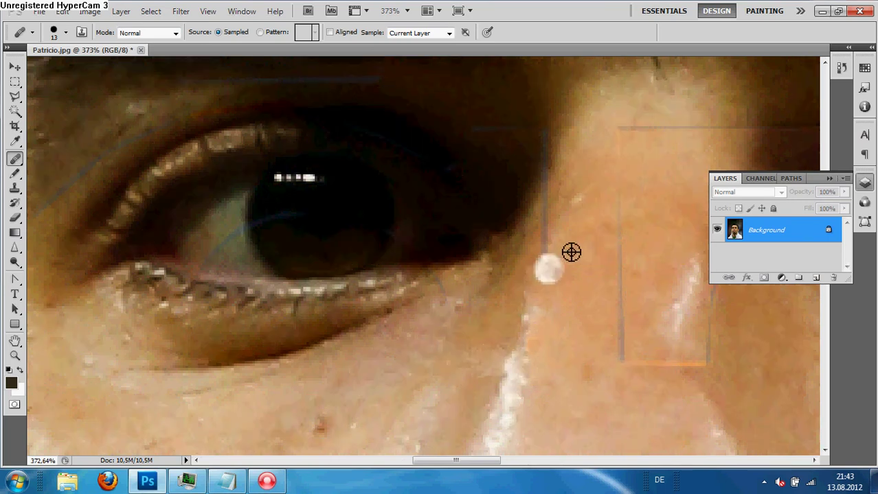
# Heal the rest of the vertical outline beside the inner eye corner up toward the brow, sampling nearby skin and shadow.
pyautogui.keyDown('alt'); pyautogui.click(573, 239); pyautogui.keyUp('alt')
pyautogui.moveTo(536, 242); pyautogui.dragTo(537, 269)
pyautogui.moveTo(542, 198); pyautogui.dragTo(550, 232)
pyautogui.scroll(1, 546, 220)
pyautogui.keyDown('alt'); pyautogui.click(480, 151); pyautogui.keyUp('alt')
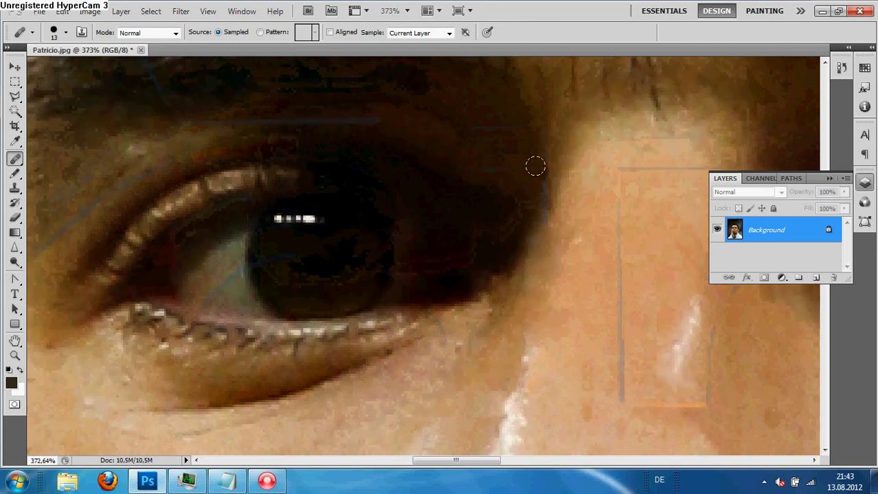
pyautogui.moveTo(539, 182); pyautogui.dragTo(546, 212)
pyautogui.keyDown('alt'); pyautogui.click(508, 162); pyautogui.keyUp('alt')
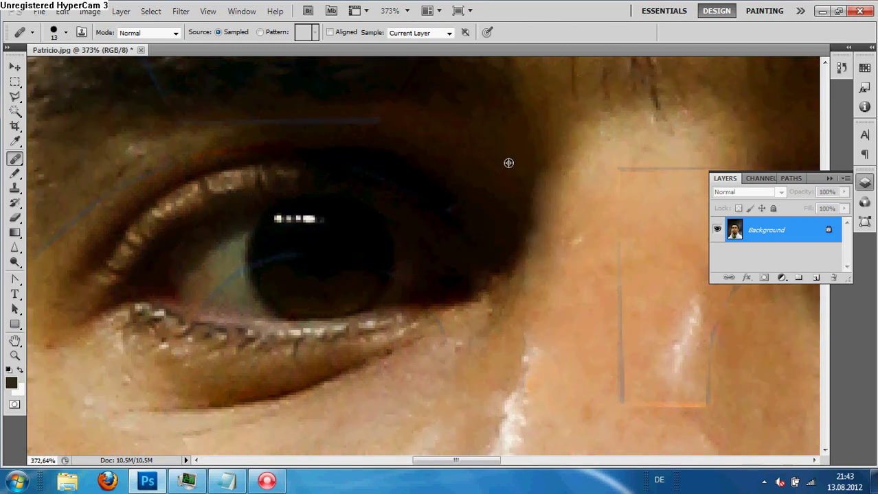
# Heal the faint blue line fragments in the dark upper eyelid, sampling neighbouring shadow.
pyautogui.keyDown('alt'); pyautogui.click(440, 186); pyautogui.keyUp('alt')
pyautogui.click(443, 201)
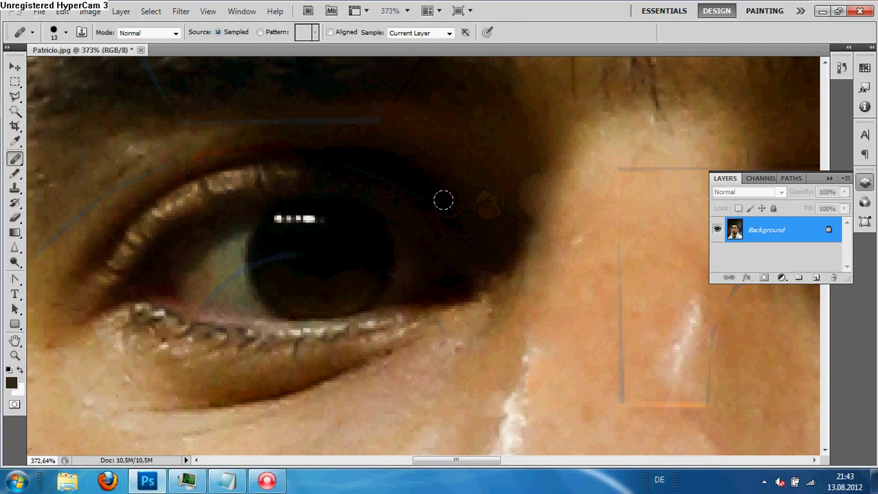
pyautogui.keyDown('alt'); pyautogui.click(382, 166); pyautogui.keyUp('alt')
pyautogui.moveTo(403, 179); pyautogui.dragTo(368, 160)
# Try to heal the horizontal blue line between eyebrow and upper eyelid, sampling the skin at its outer end.
pyautogui.scroll(1, 220, 165)
pyautogui.click(172, 161)
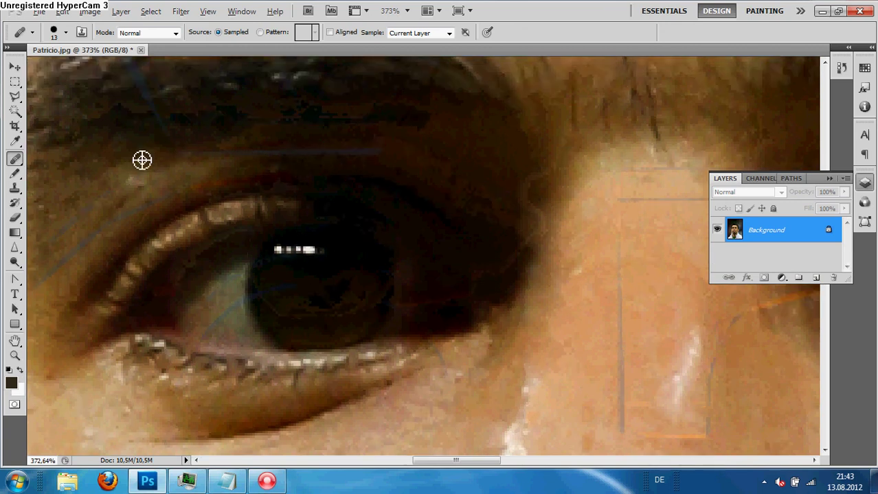
pyautogui.keyDown('alt'); pyautogui.click(142, 159); pyautogui.keyUp('alt')
pyautogui.moveTo(192, 154)
pyautogui.mouseDown()
pyautogui.moveTo(261, 142)
pyautogui.moveTo(333, 147)
pyautogui.mouseUp()
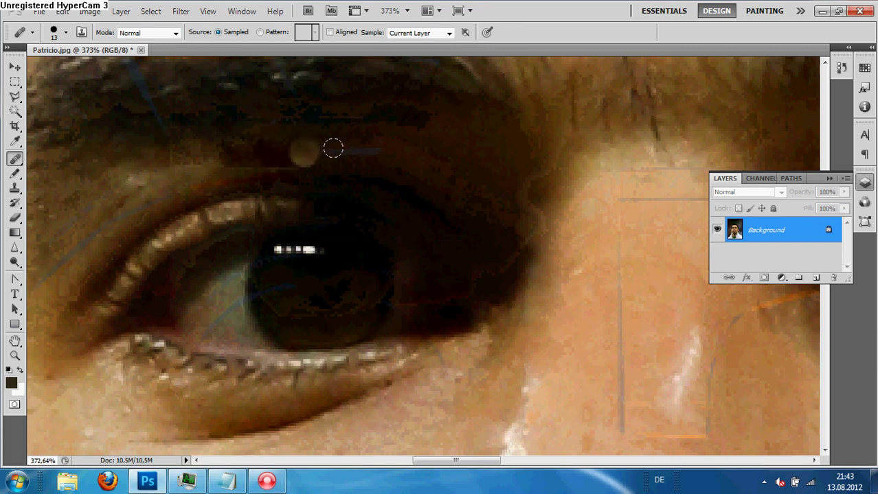
# Reduce the healing brush to 5 px and heal the horizontal blue line above the upper eyelid, sampling nearby shadow.
pyautogui.rightClick(412, 163)
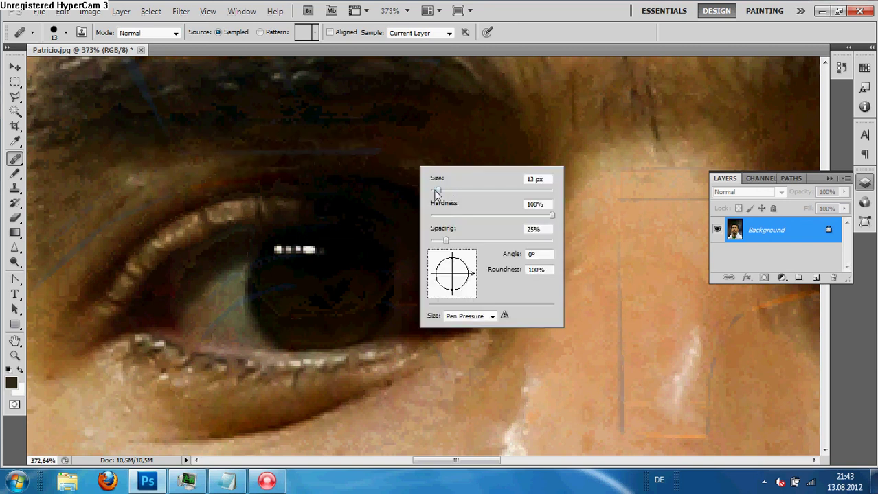
pyautogui.moveTo(434, 190); pyautogui.dragTo(432, 191)
pyautogui.press('Return')
pyautogui.keyDown('alt'); pyautogui.click(414, 157); pyautogui.keyUp('alt')
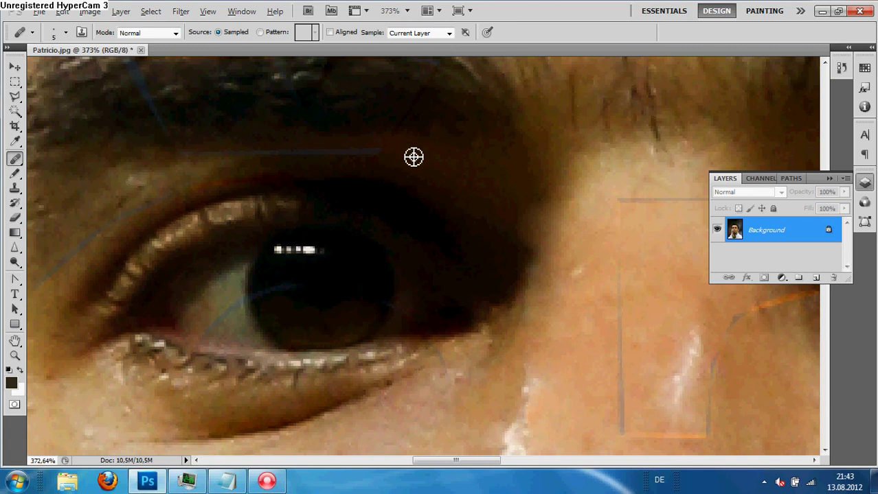
pyautogui.moveTo(382, 156)
pyautogui.mouseDown()
pyautogui.moveTo(231, 161)
pyautogui.moveTo(286, 149)
pyautogui.moveTo(182, 156)
pyautogui.mouseUp()
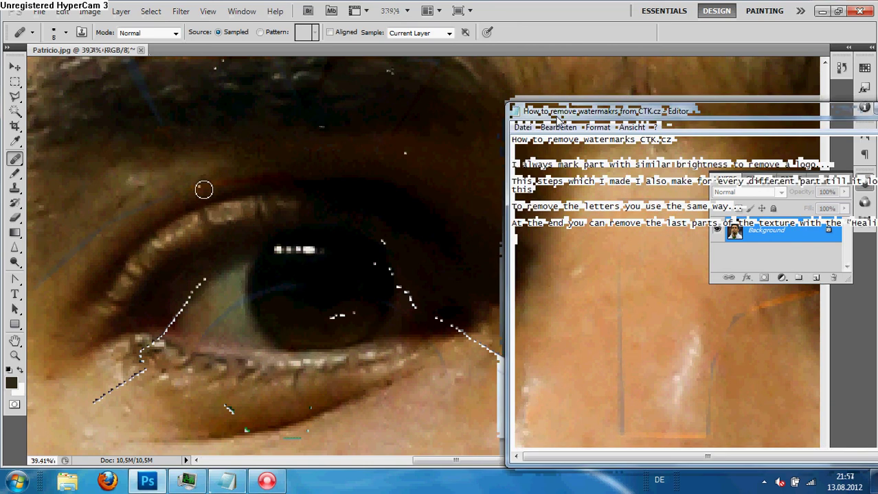
pyautogui.write('At t')
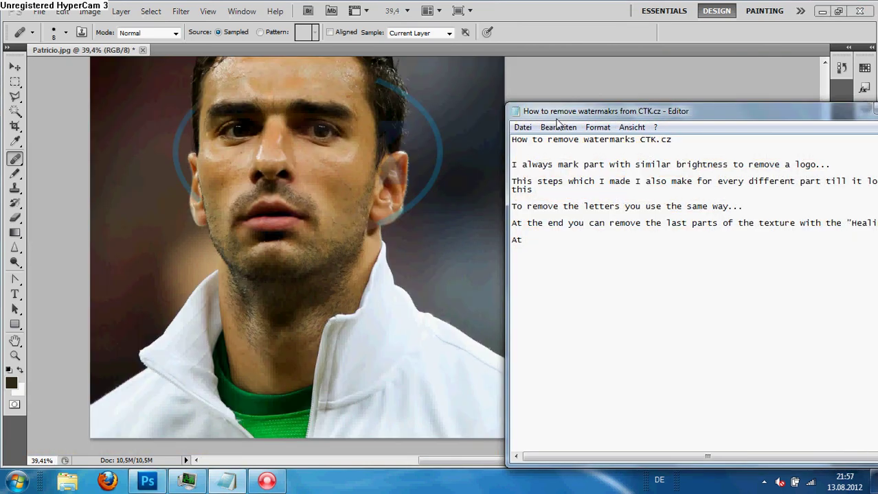
pyautogui.press('BackSpace')
pyautogui.press('BackSpace')
pyautogui.press('BackSpace')
pyautogui.press('BackSpace')
# In the Notepad notes, add the line "My finale result looks now like this, it really would be improvable".
pyautogui.write('My finale result ')
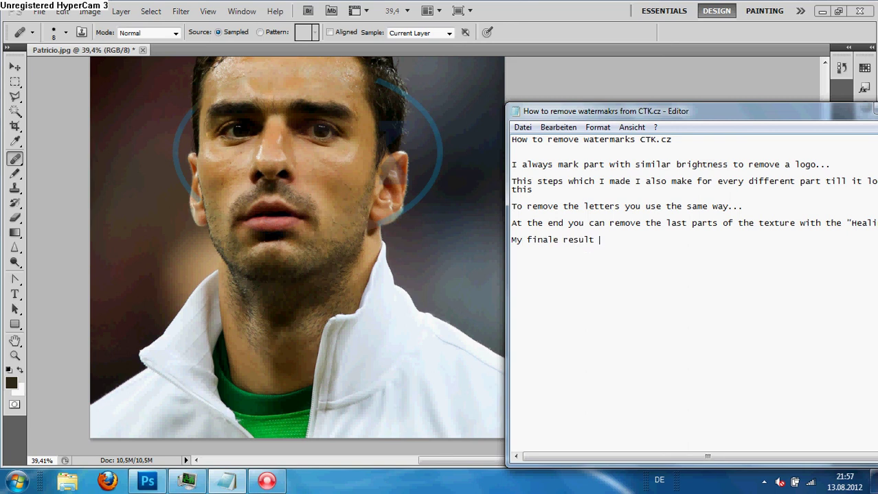
pyautogui.write('looks now like thi')
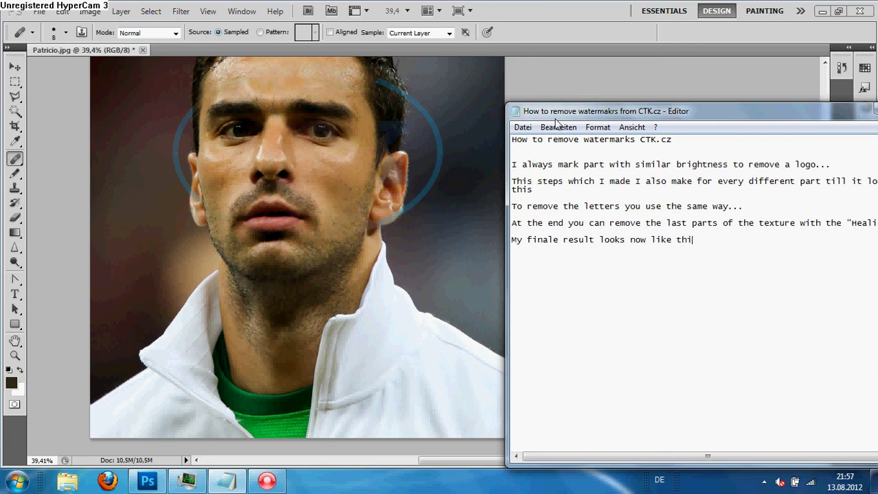
pyautogui.write('ss, it really would ')
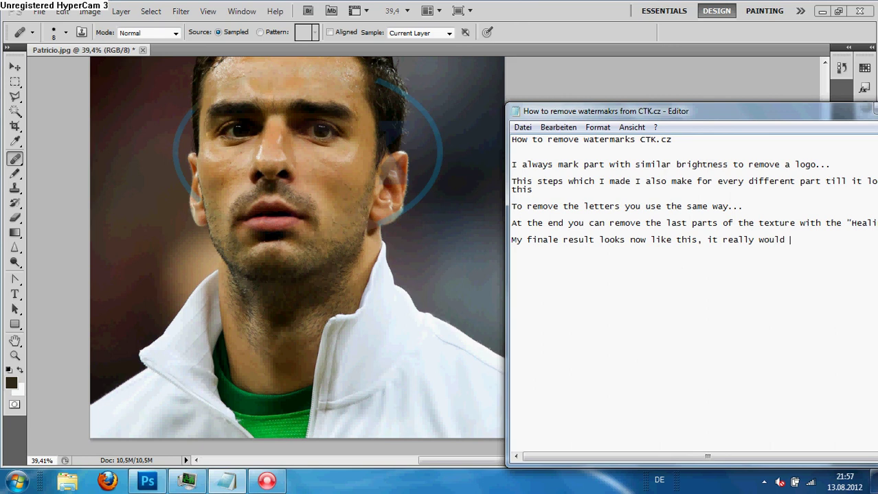
pyautogui.write('be improvable')
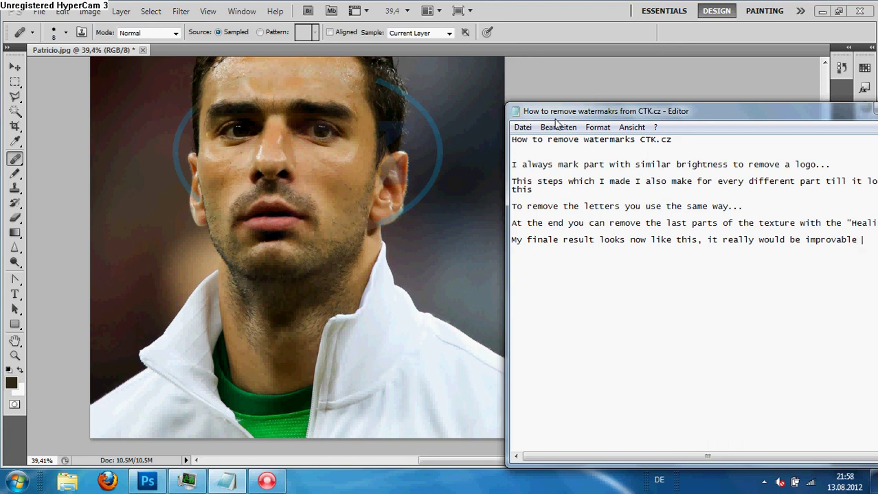
# Continue the closing note with "but I hope it helped".
pyautogui.write('but these')
pyautogui.press('BackSpace')
pyautogui.press('BackSpace')
pyautogui.press('BackSpace')
pyautogui.write('I hio')
pyautogui.press('BackSpace')
pyautogui.press('BackSpace')
pyautogui.write('ope it helped')
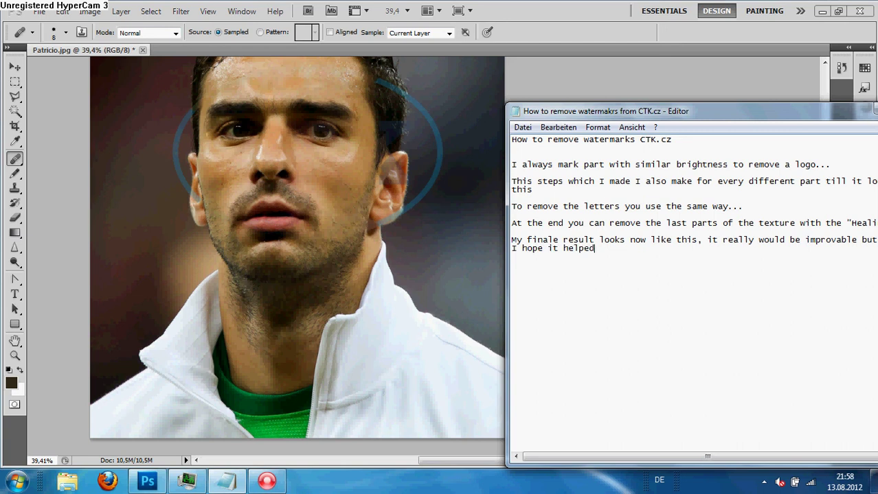
# Finish the closing note with "to understand how to remove the logo;)".
pyautogui.write(' t o')
pyautogui.press('BackSpace')
pyautogui.press('BackSpace')
pyautogui.write('o understand how to')
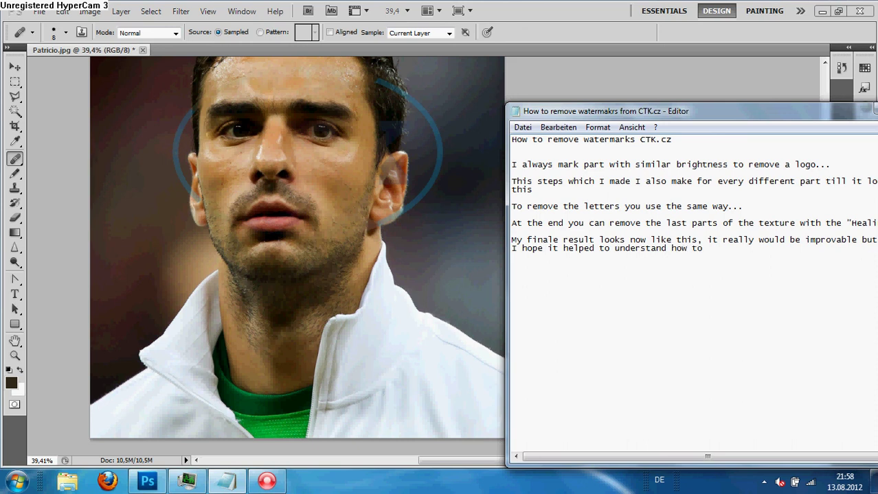
pyautogui.write(' remove thelogo;)')
pyautogui.hotkey('ctrl', 'shift', 'Escape')
pyautogui.click(267, 481)
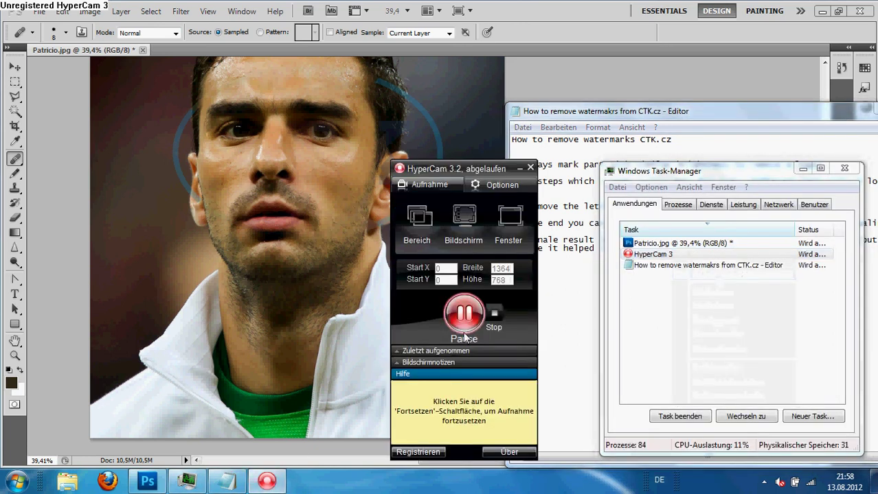